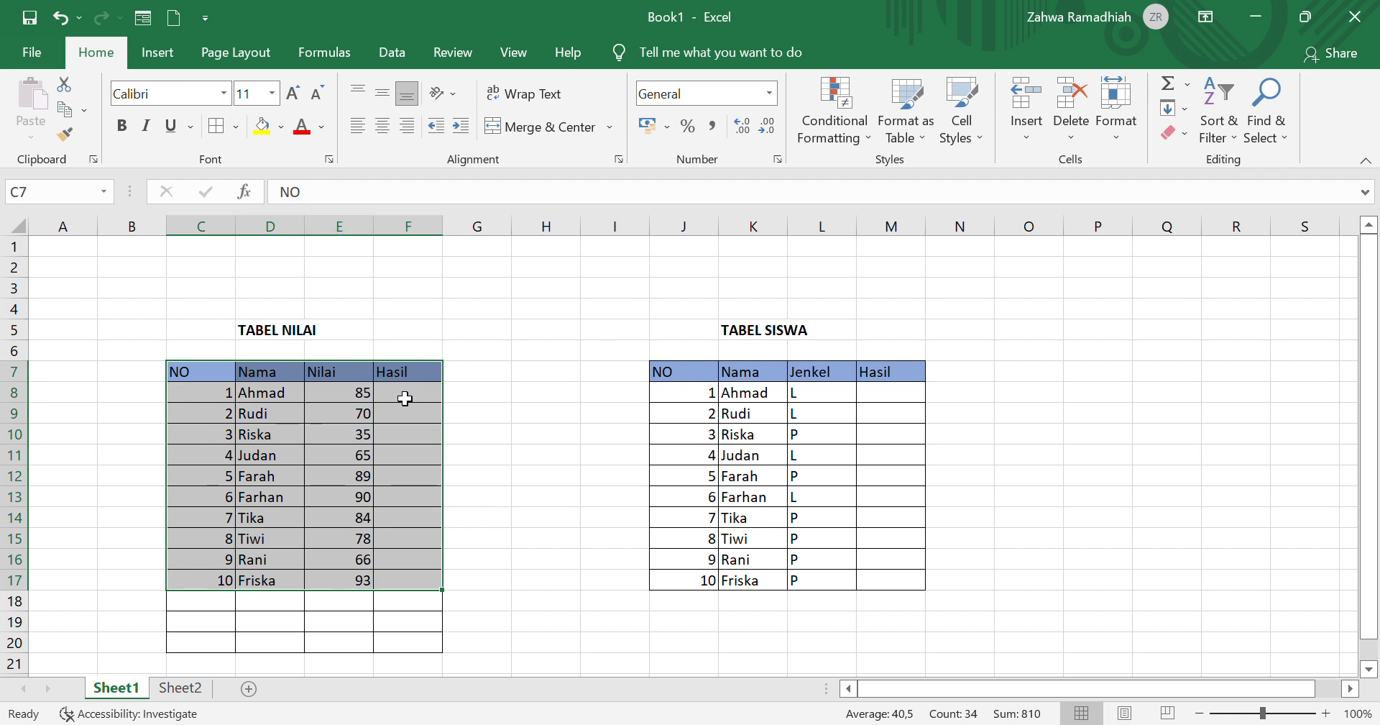
Step: Start an IF formula in cell F8 of TABEL NILAI with the condition E8>75
left_click(406, 398)
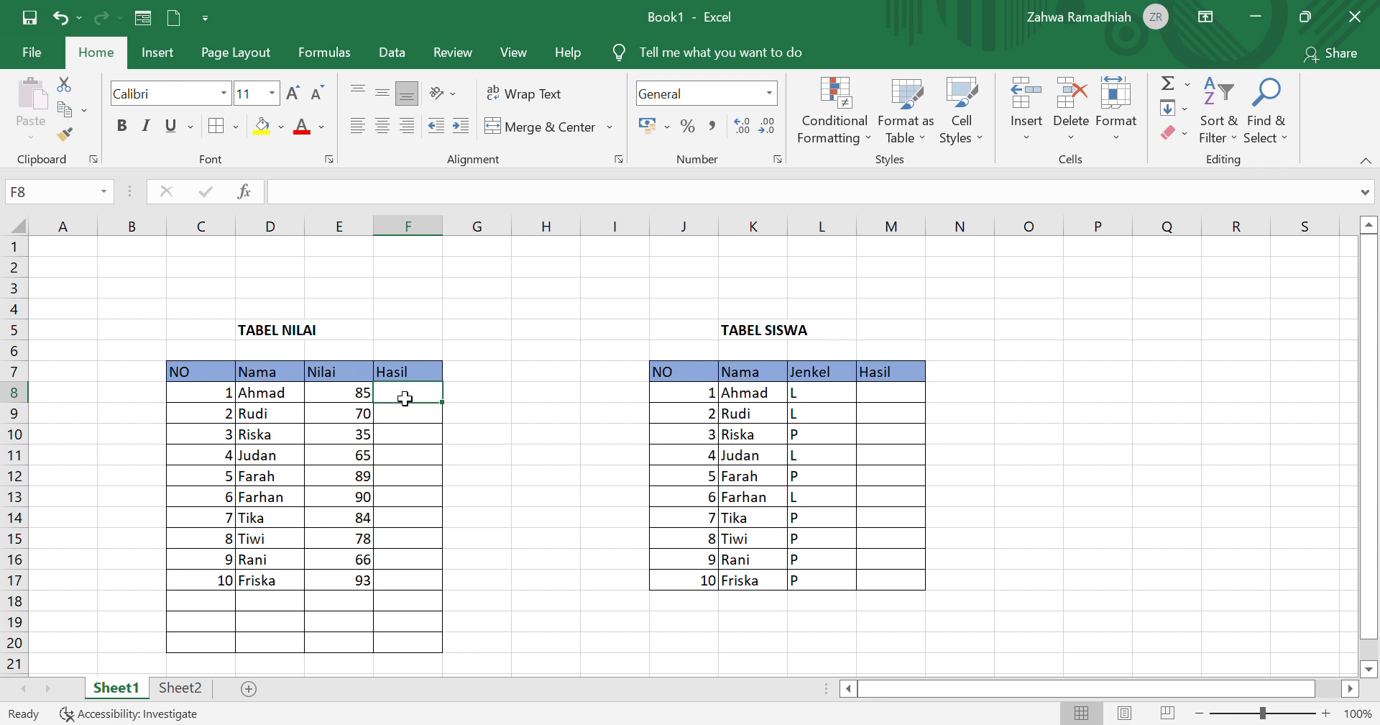
type("=IF")
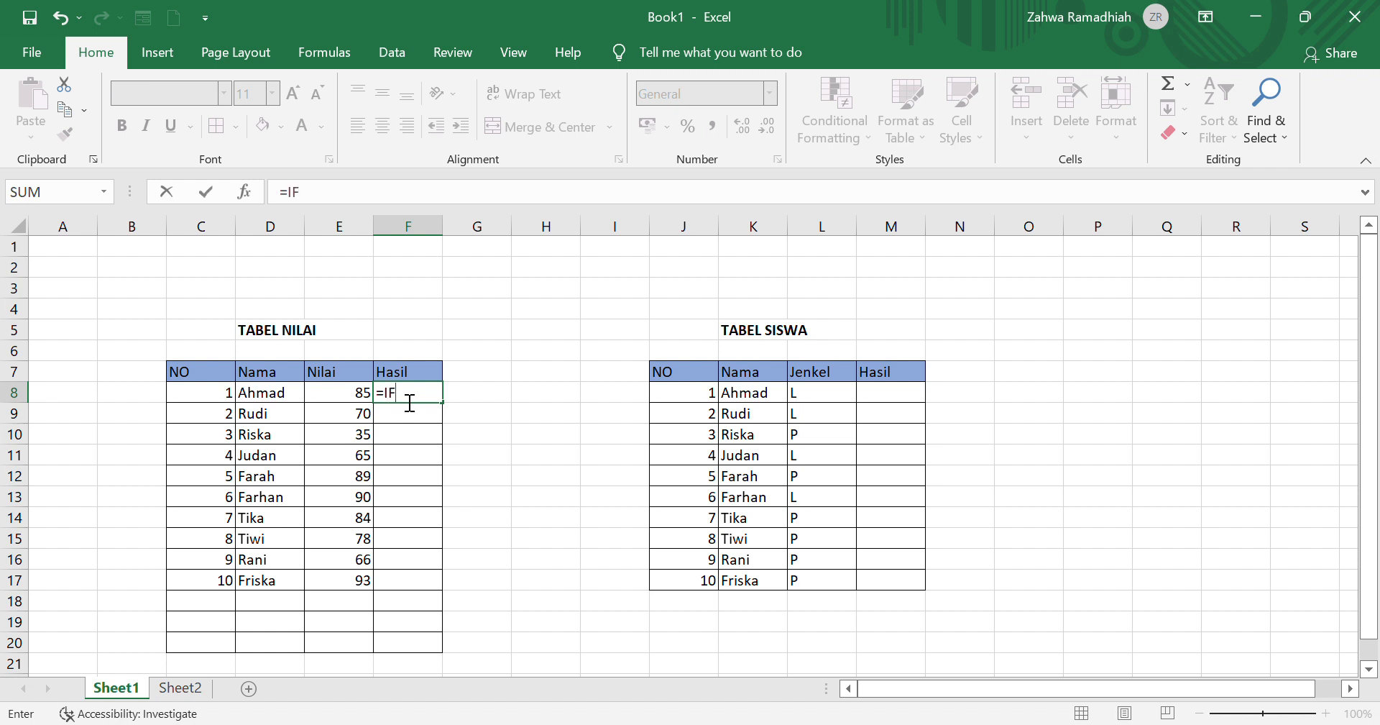
type("(")
left_click(365, 400)
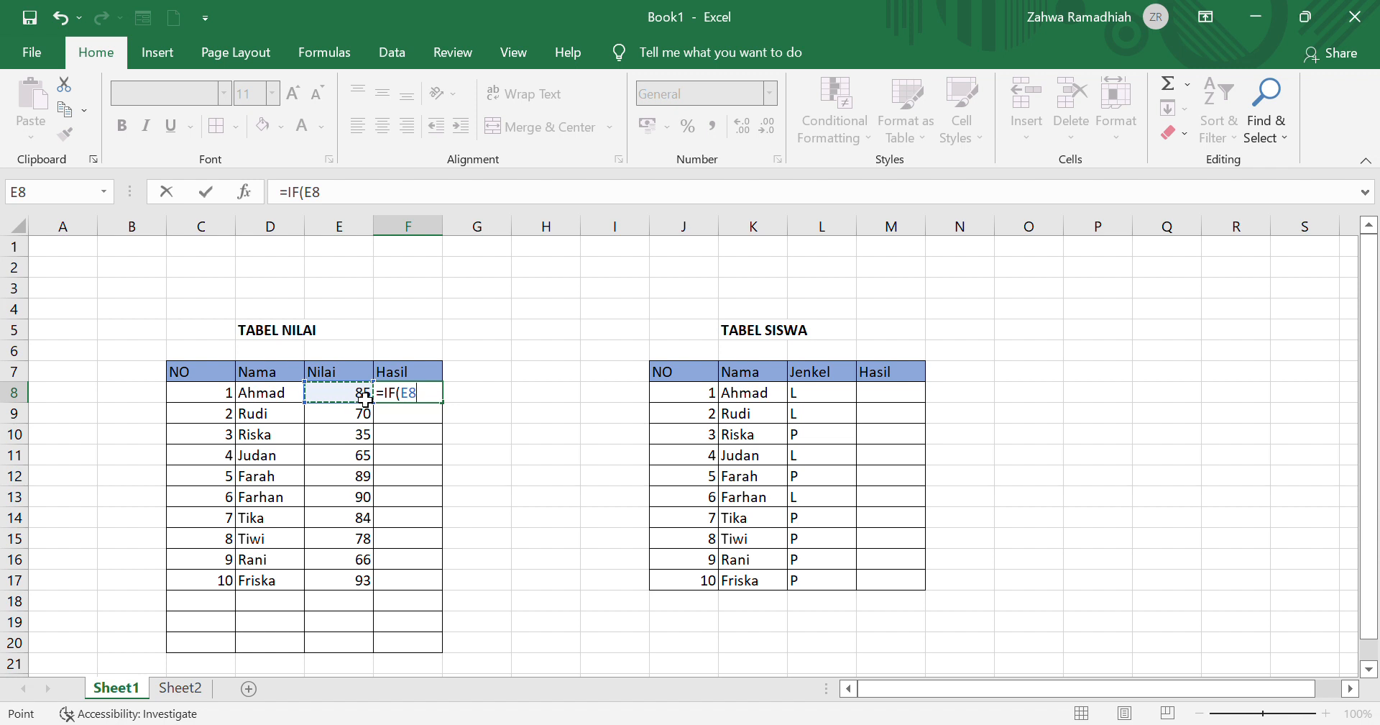
type(">;\"")
left_click(434, 405)
type("7")
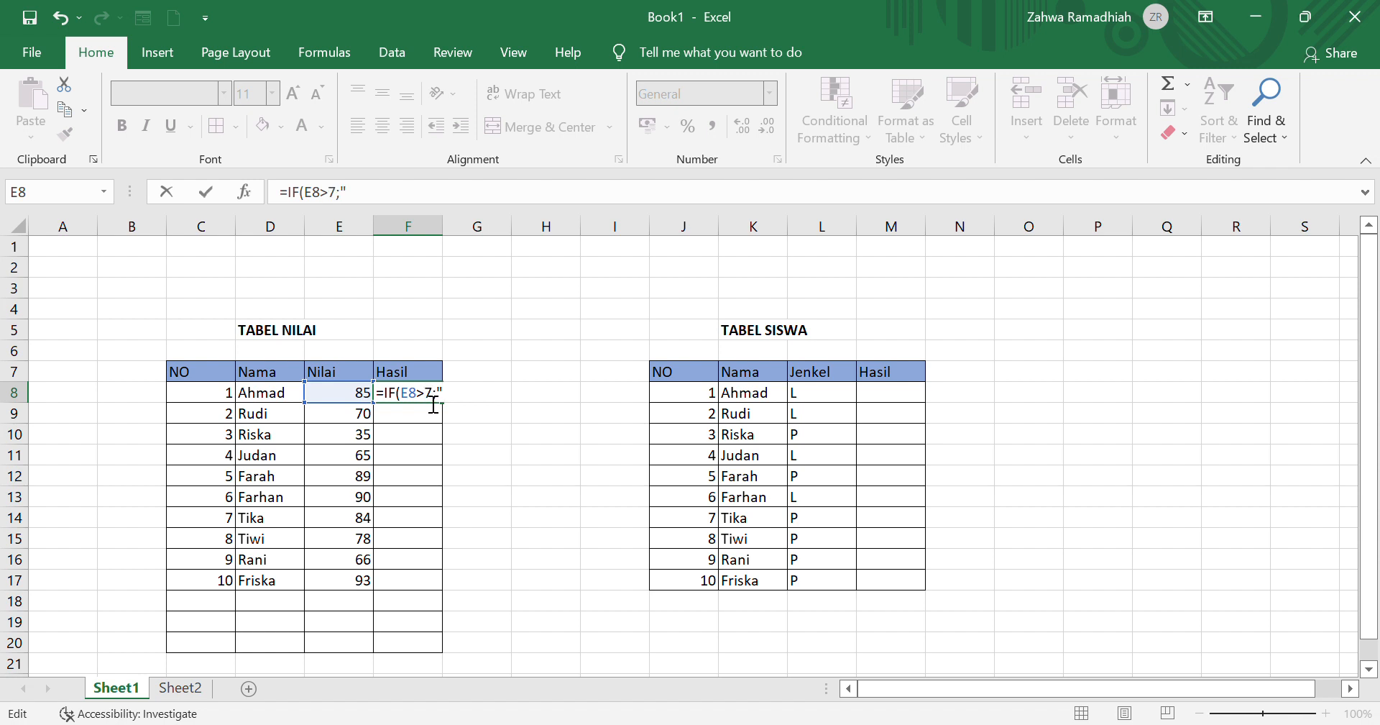
type("5")
type("Lu")
Step: Add "LULUS" as the value the F8 formula returns when the condition is true
key("BackSpace")
type("ULUS")
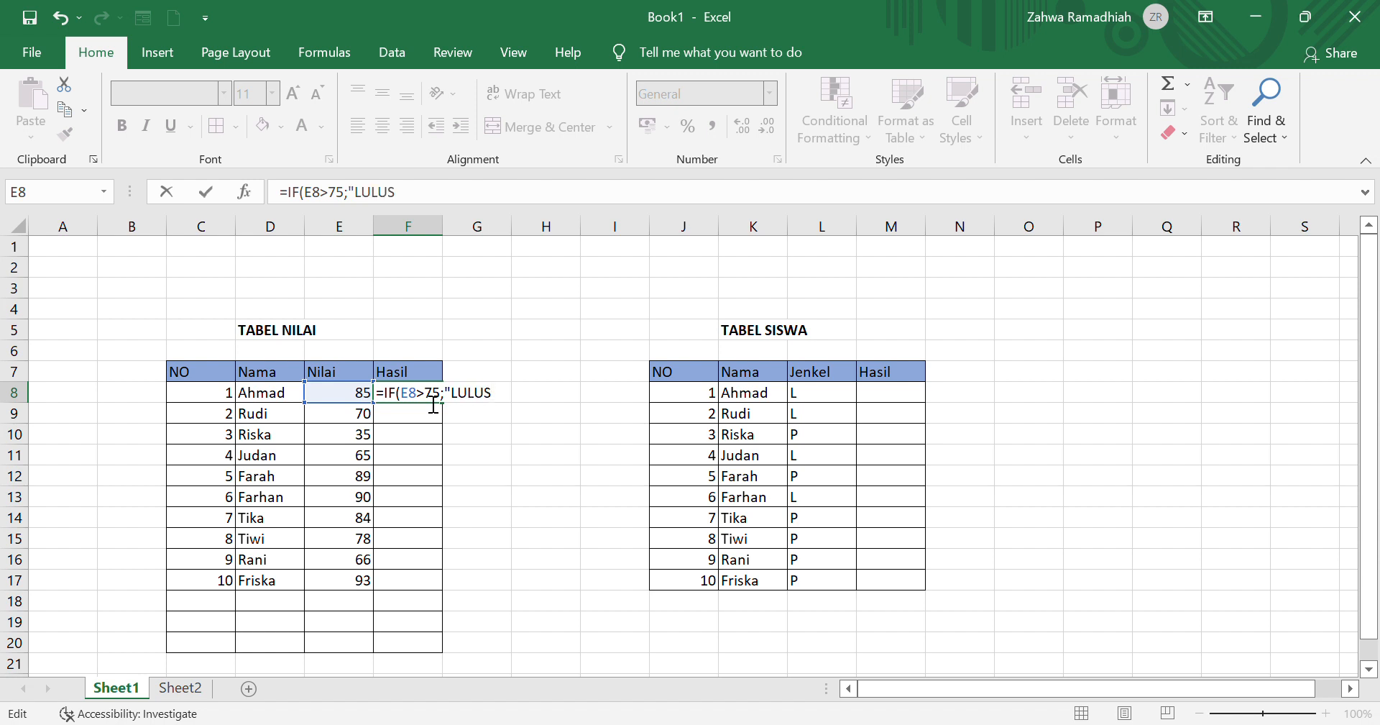
type("\"")
Step: Add "TIDAK LULUS" as the value when false and enter the completed IF formula in F8
type(";\"TIDAK LULU")
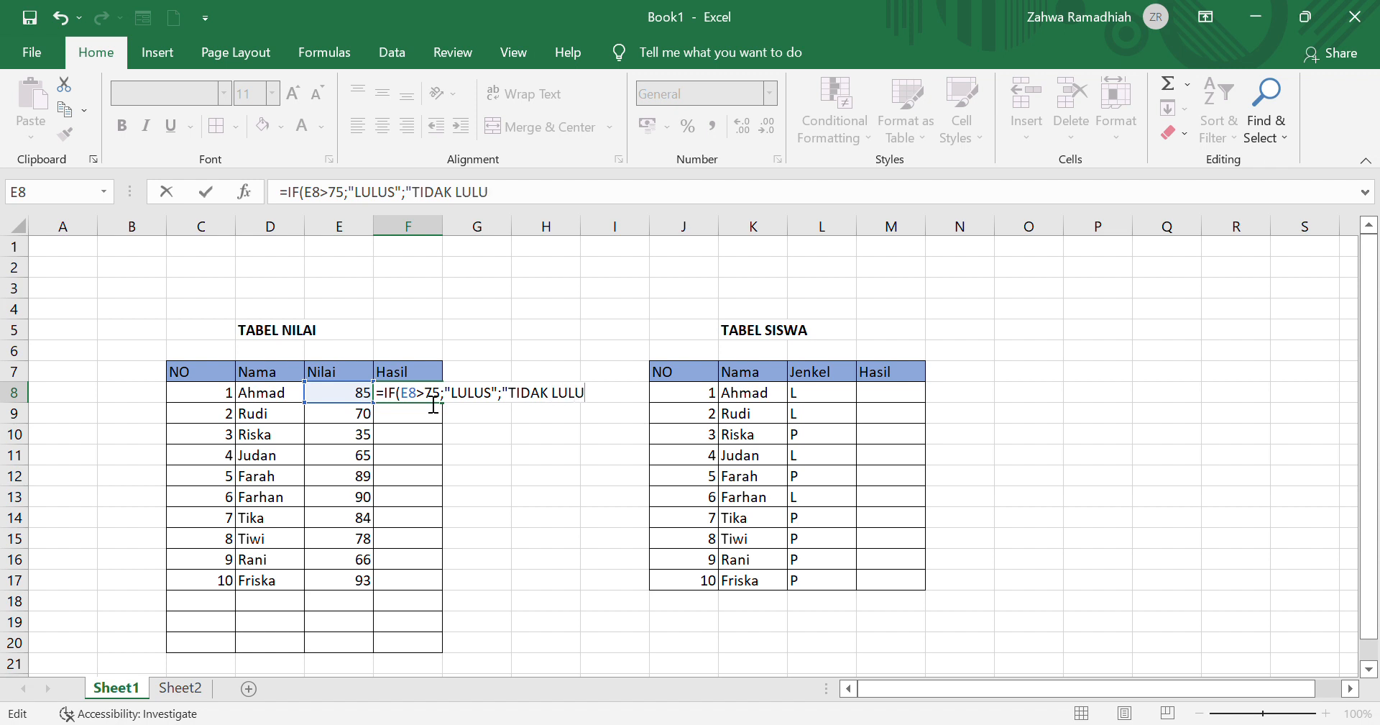
type("\"")
type("S")
type(")")
key("Return")
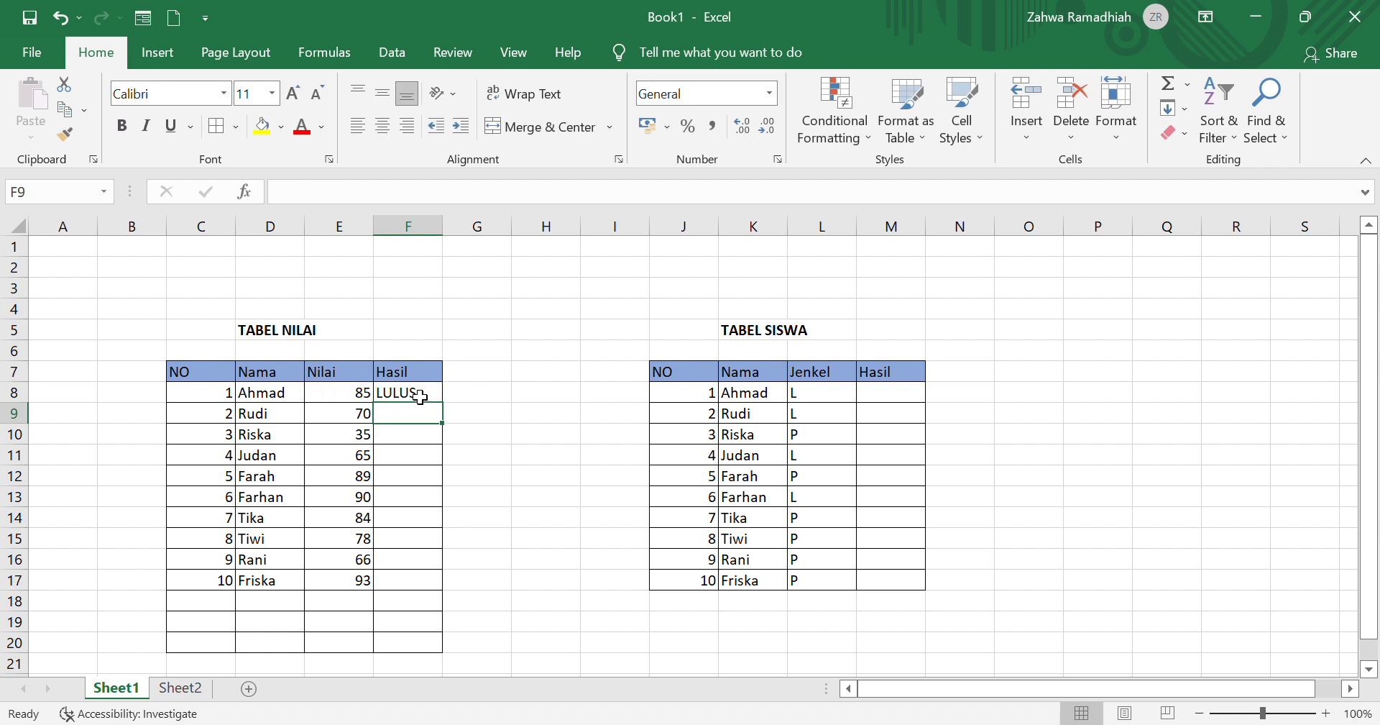
Step: Fill the F8 formula down the Hasil column through F17 and check the copied formulas in the first rows
left_click(420, 397)
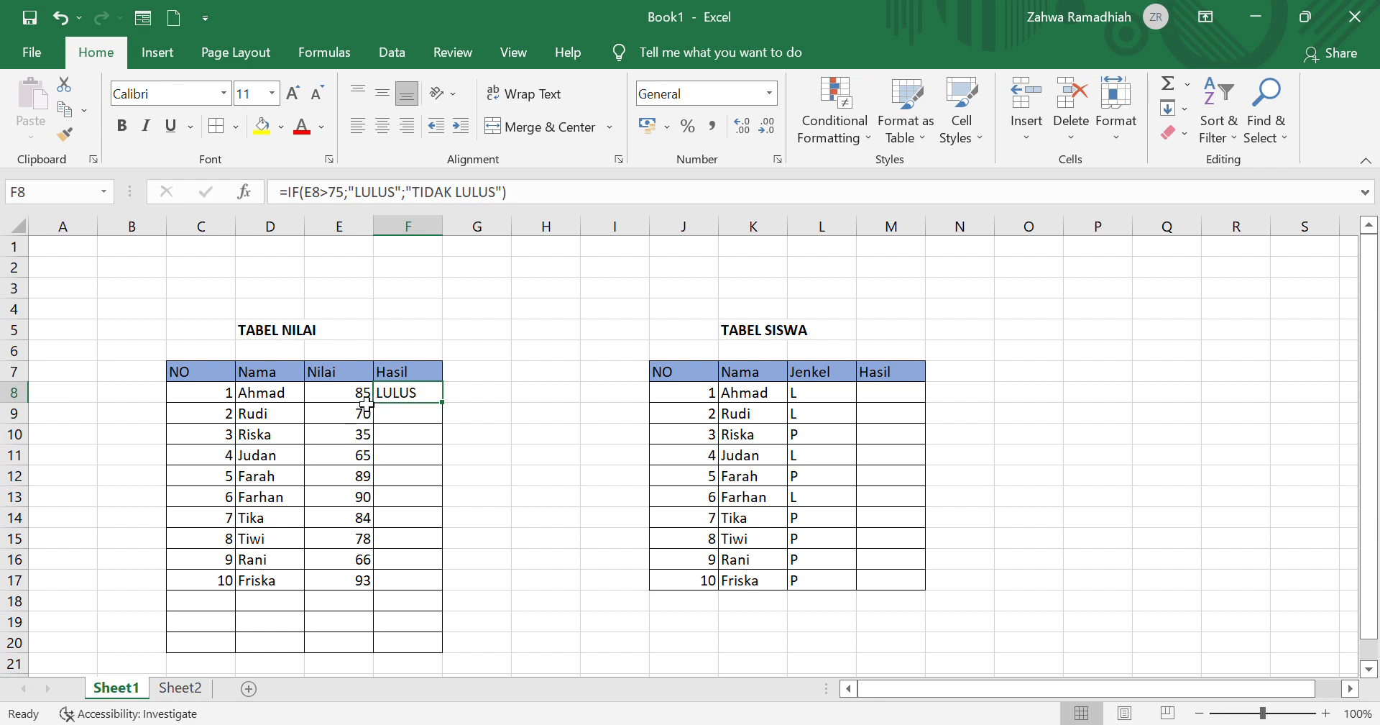
left_click_drag(449, 411, 442, 591)
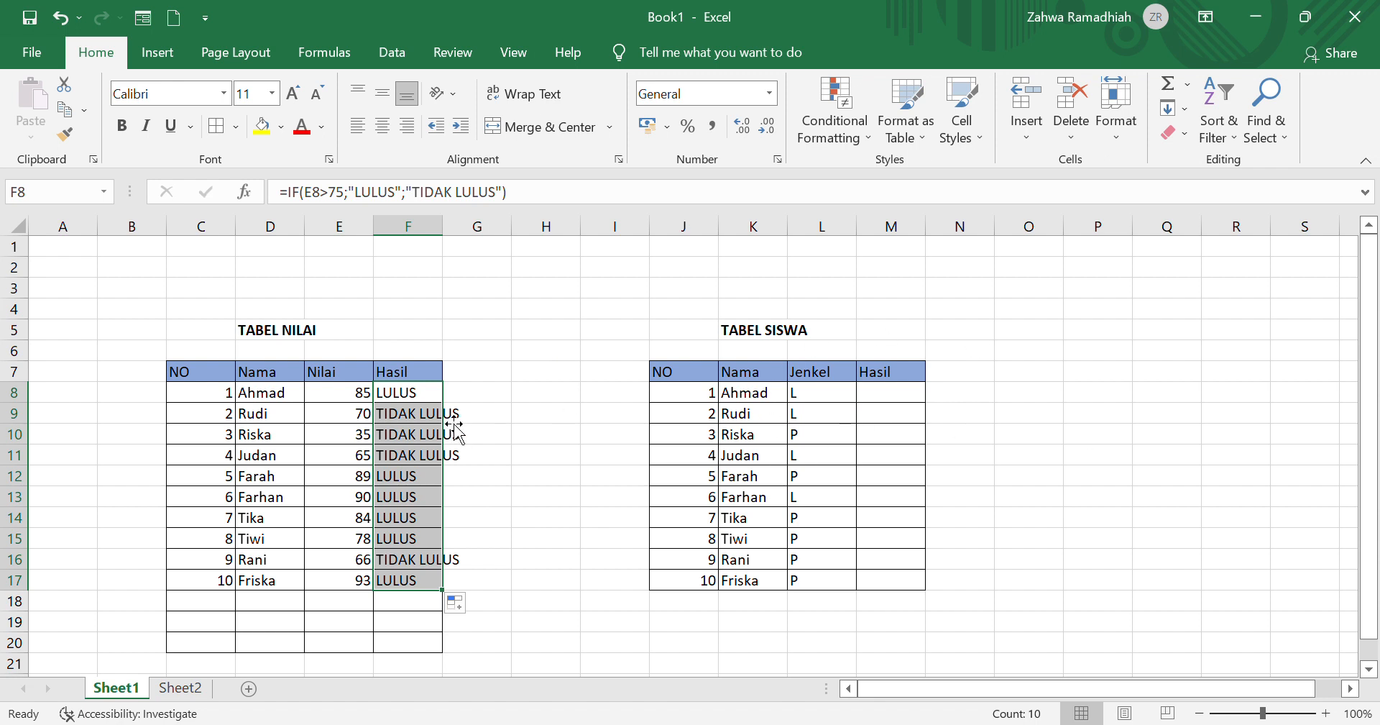
left_click(440, 394)
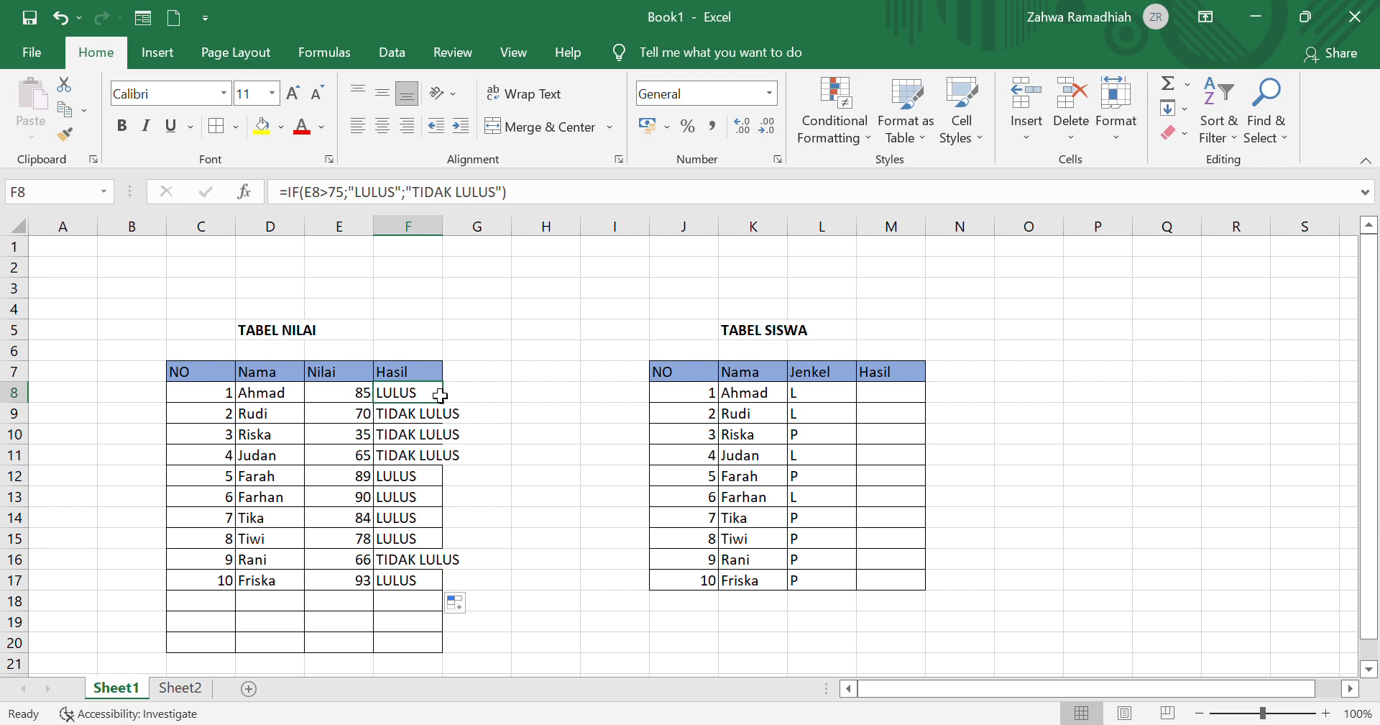
left_click(427, 422)
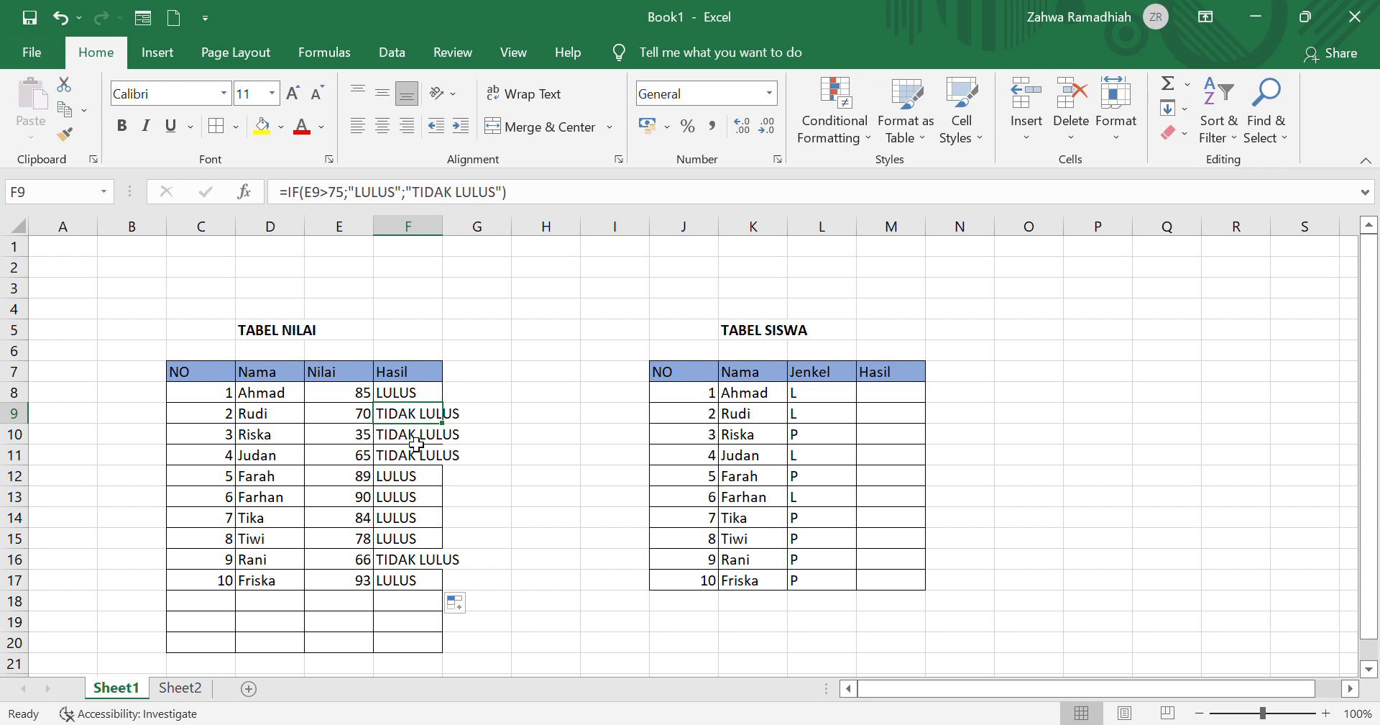
left_click(416, 434)
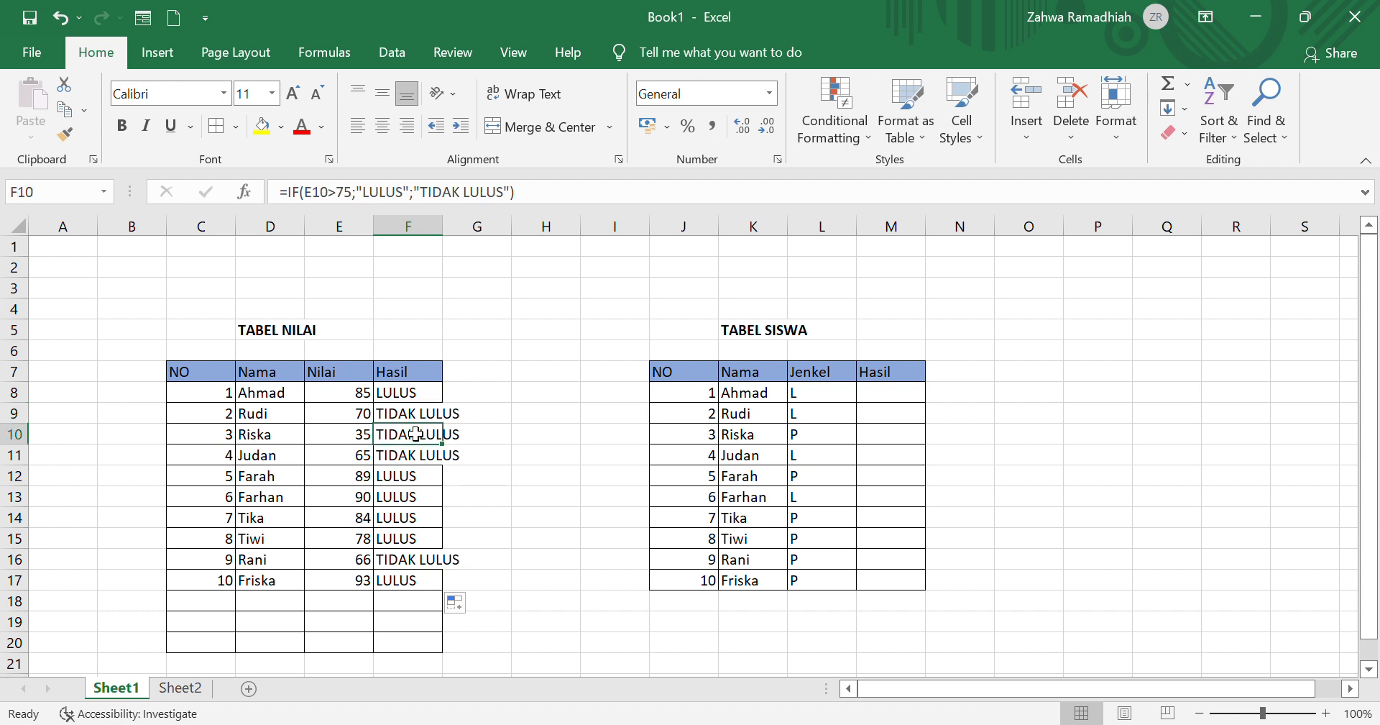
Step: Start an IF formula in cell M8 of TABEL SISWA with the condition L8="L"
left_click(883, 399)
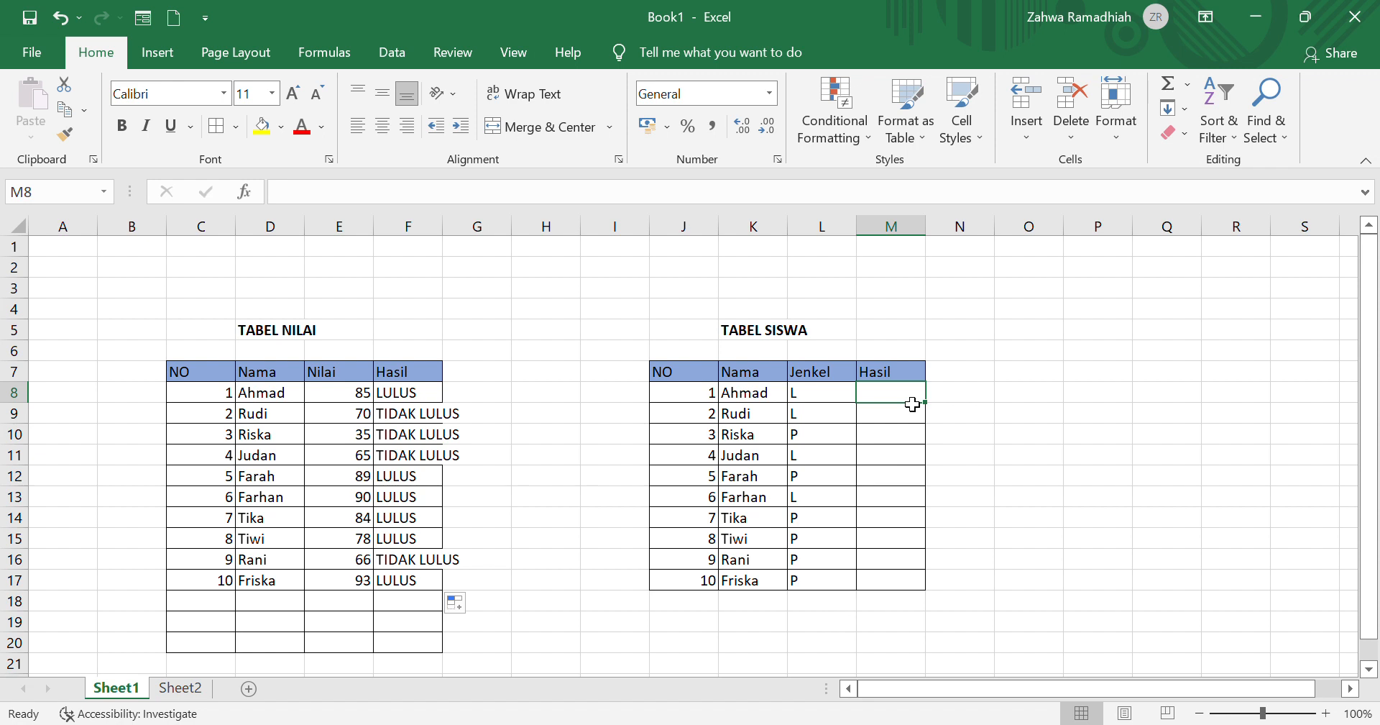
type("=")
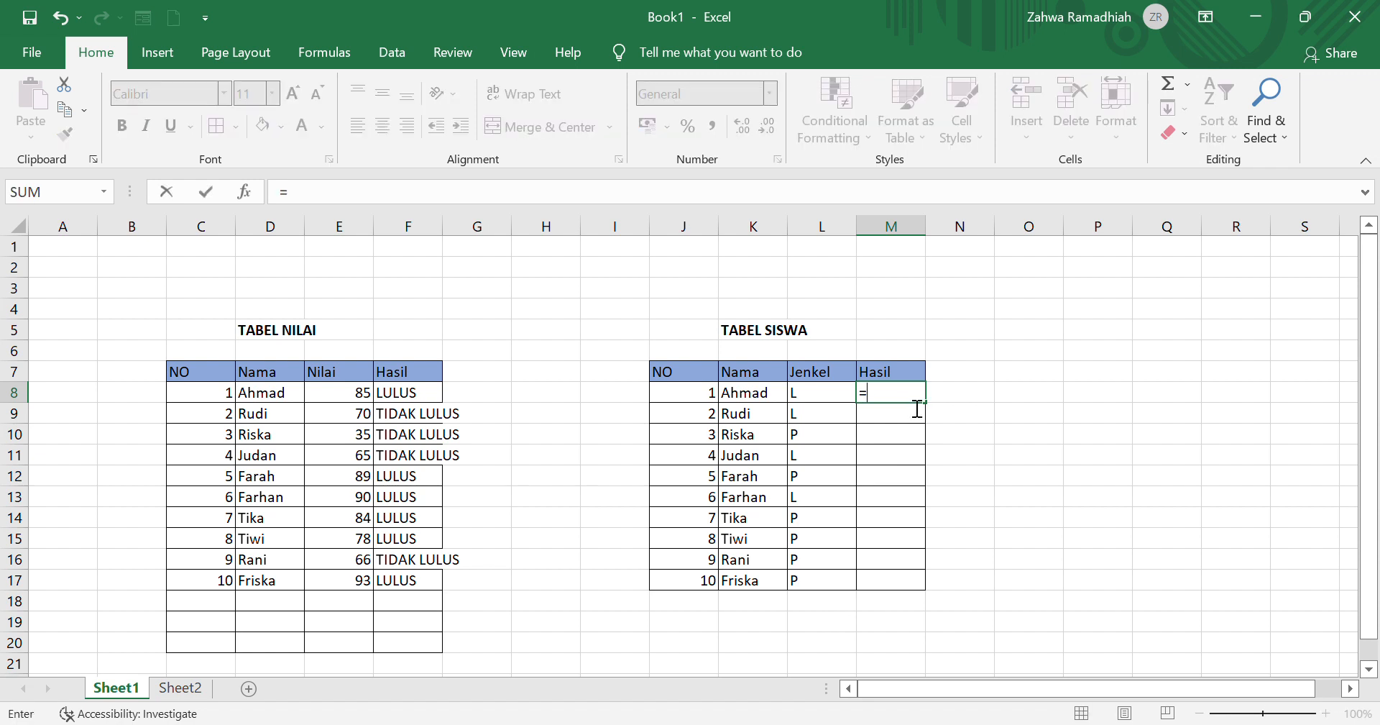
type("IF(")
left_click(822, 400)
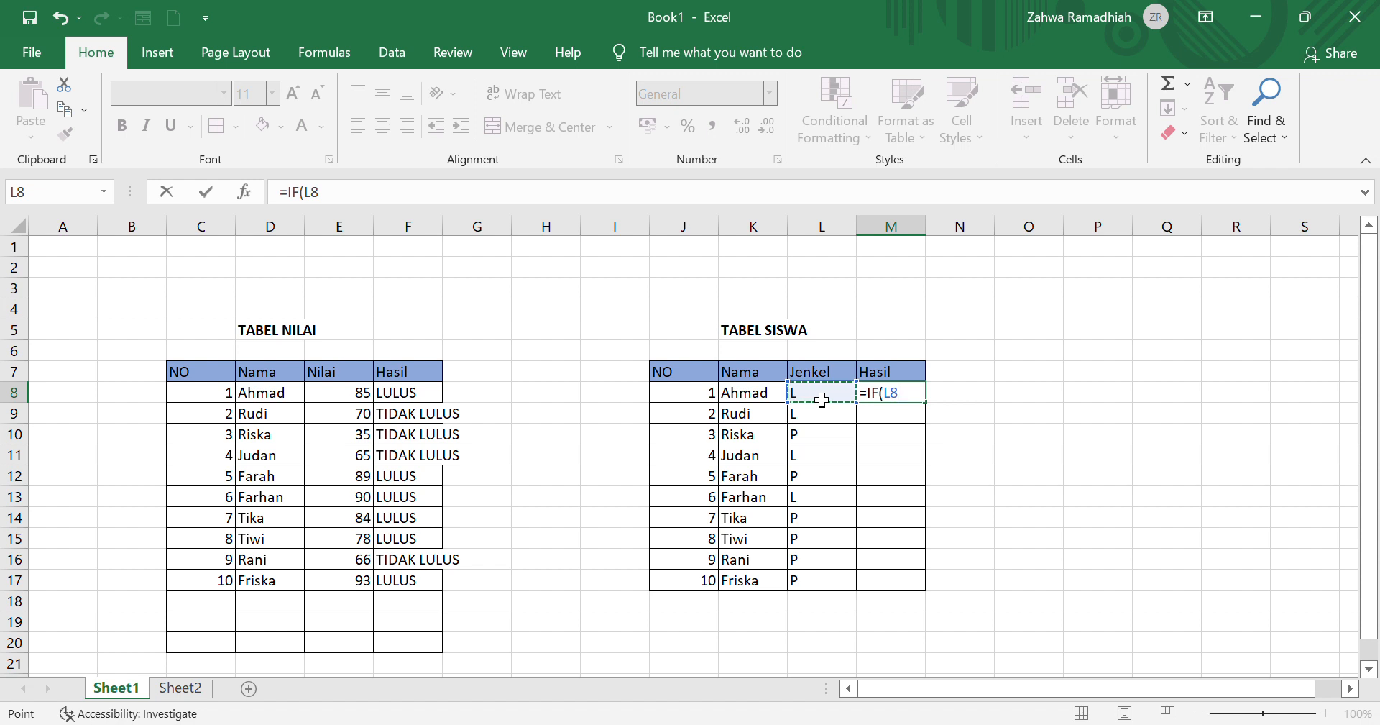
type("=P")
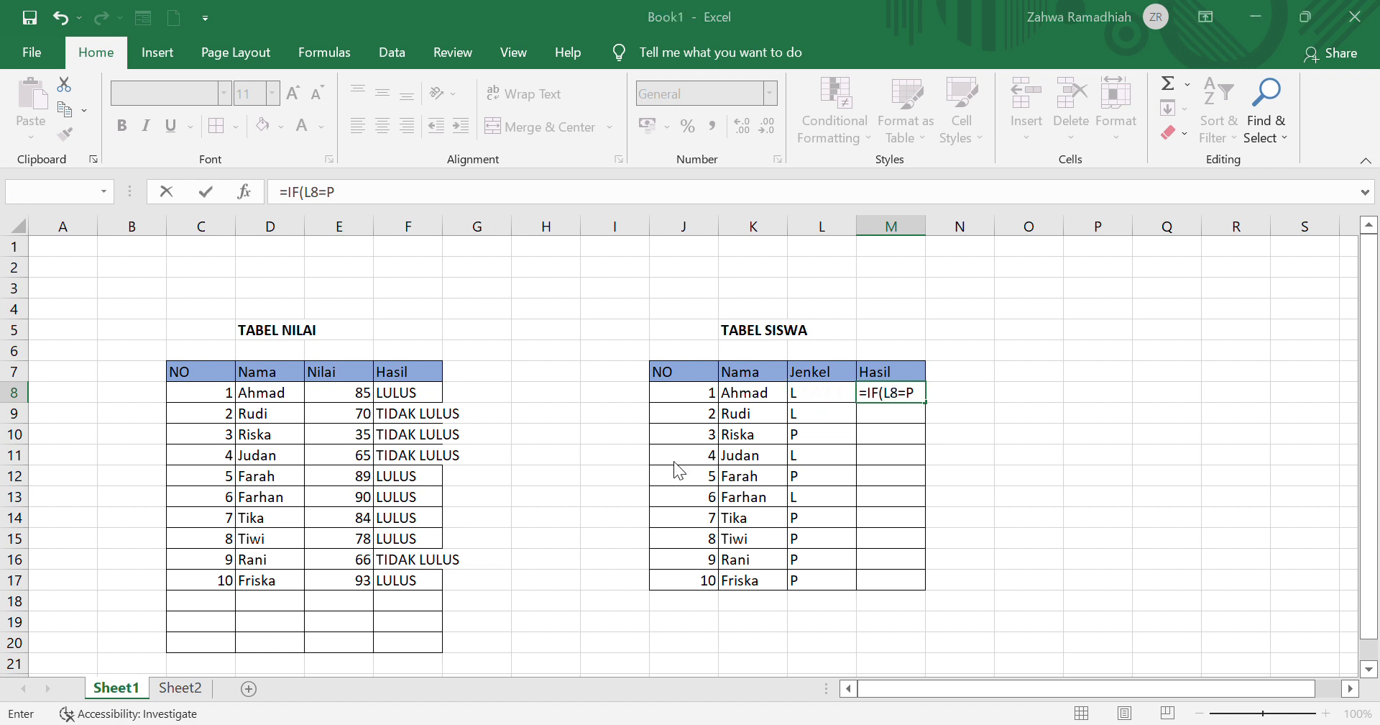
left_click(654, 495)
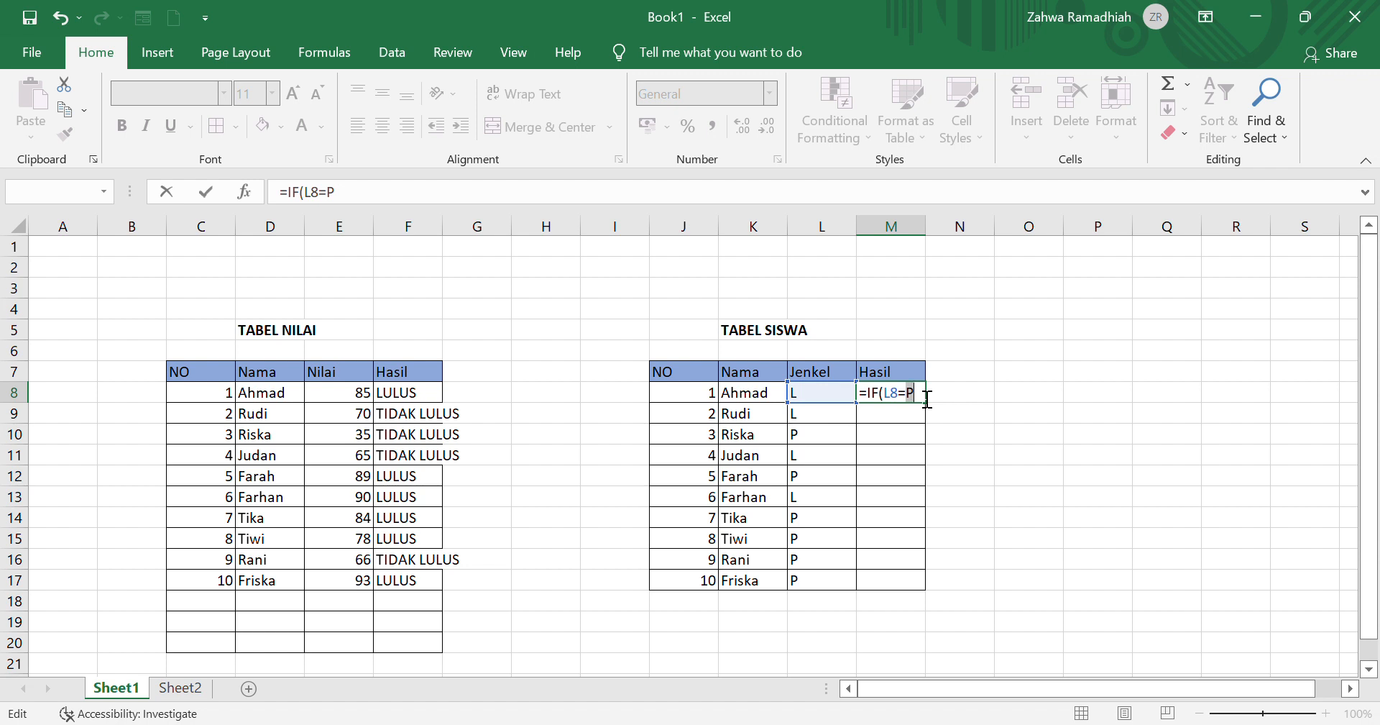
key("BackSpace")
type("\"L\";\"LAKI-")
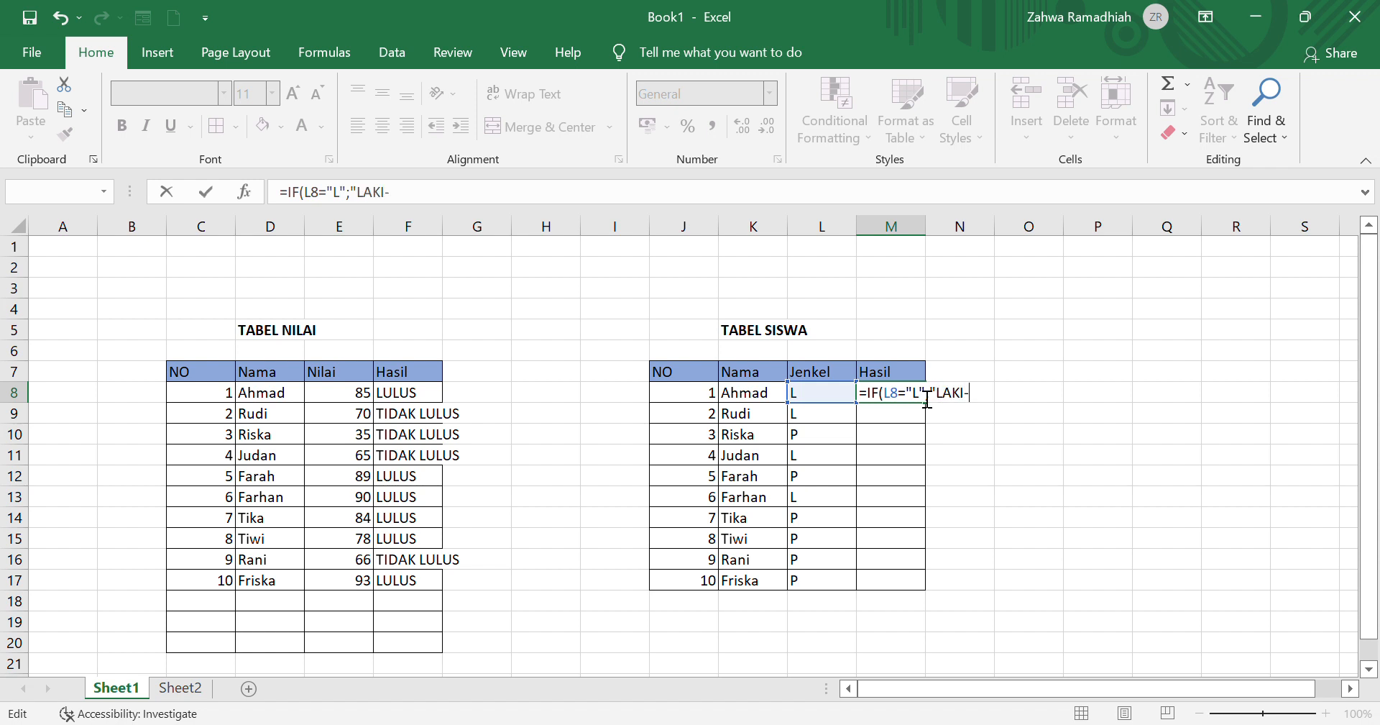
type("LAKI\";\"PEREMPU")
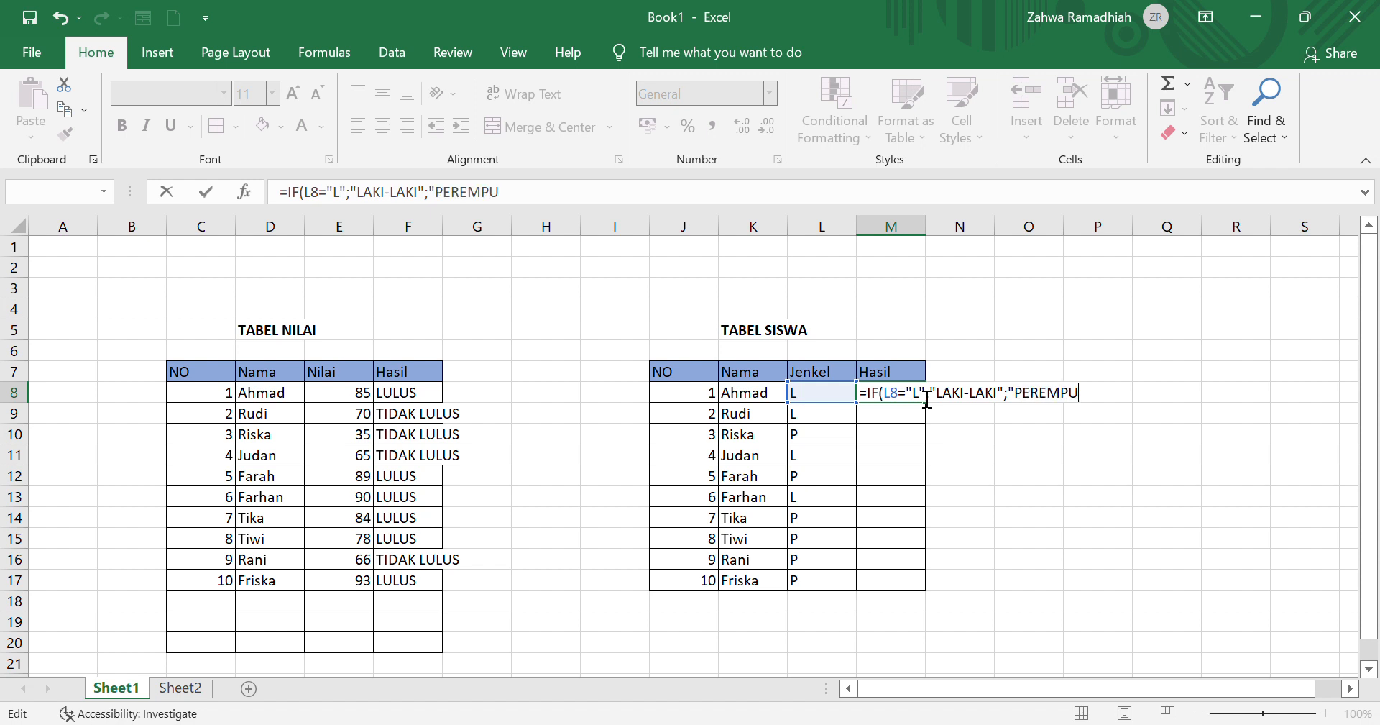
type("AN\")")
Step: Complete the M8 formula with "PEREMPUAN" as the value when false and fill it down through M17
key("Return")
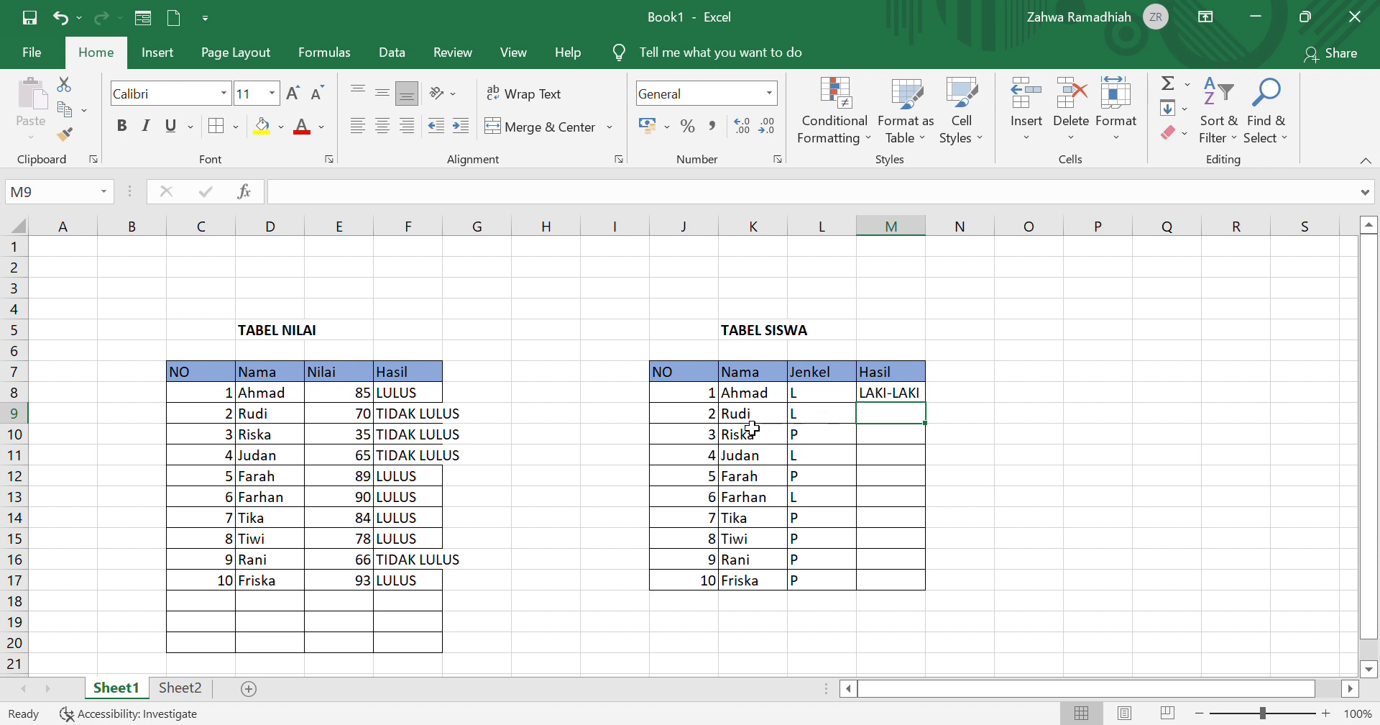
left_click(896, 397)
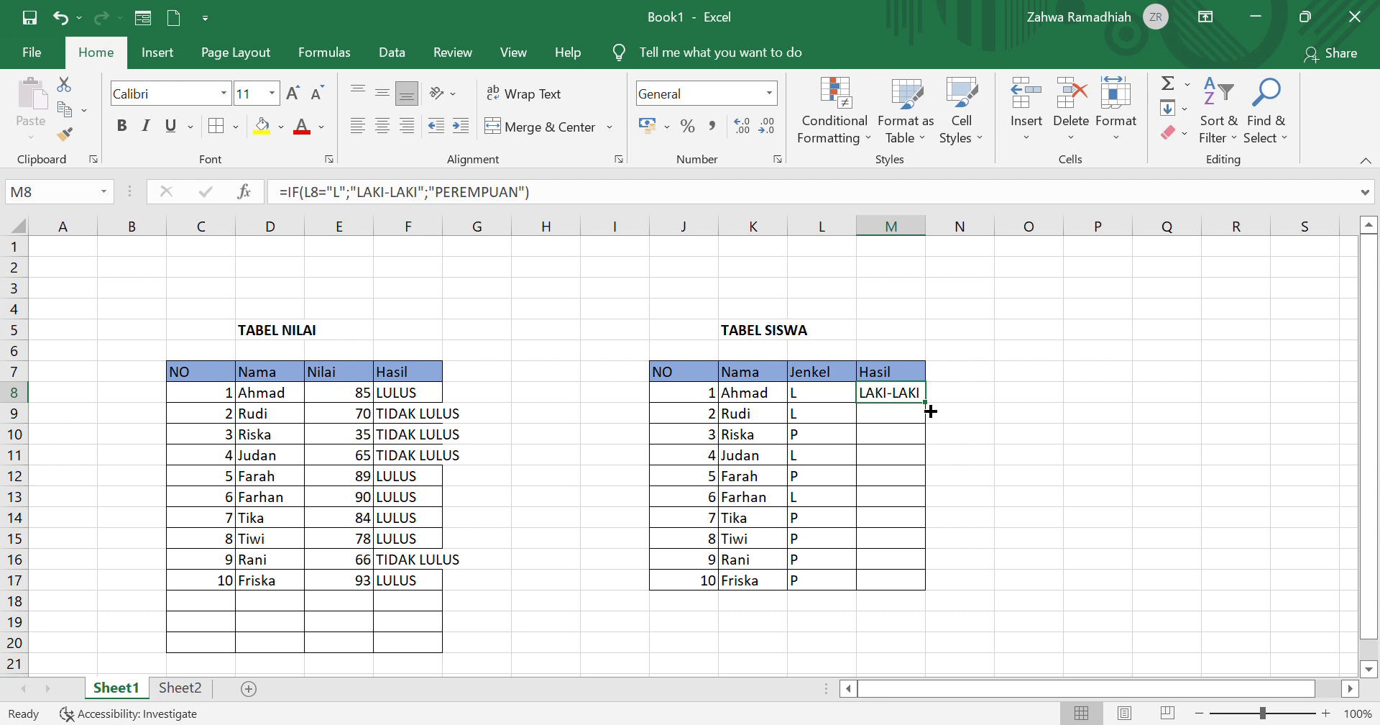
left_click_drag(931, 411, 922, 602)
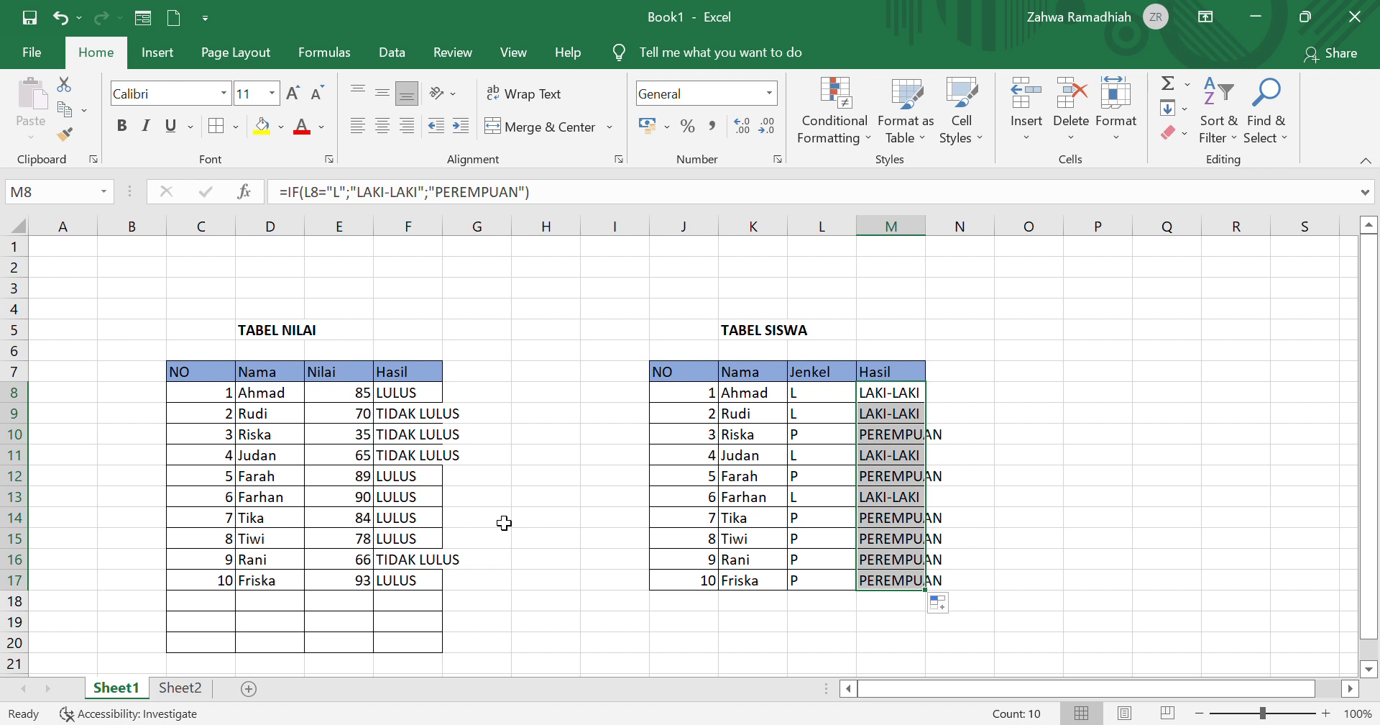
Step: On Sheet2, start an IF formula in Grade cell H9 that returns "A" when G9>=90
left_click(193, 691)
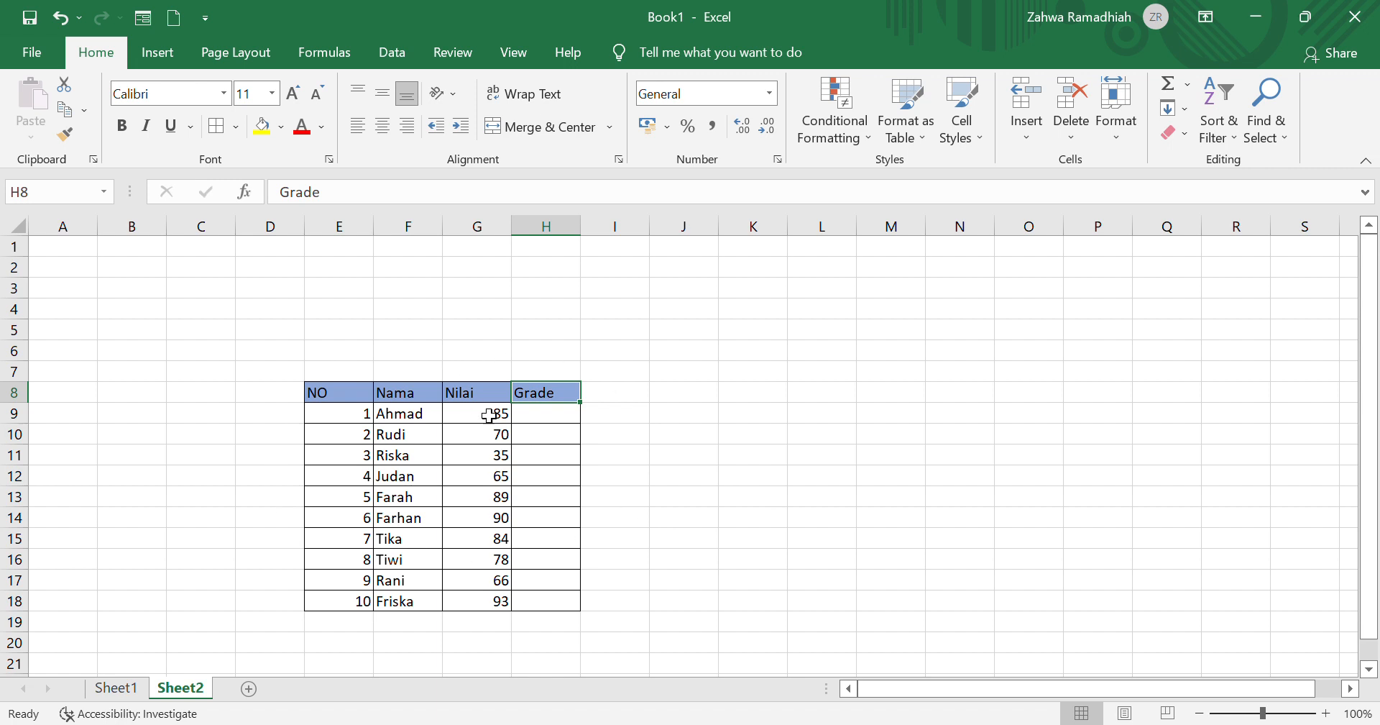
left_click(544, 421)
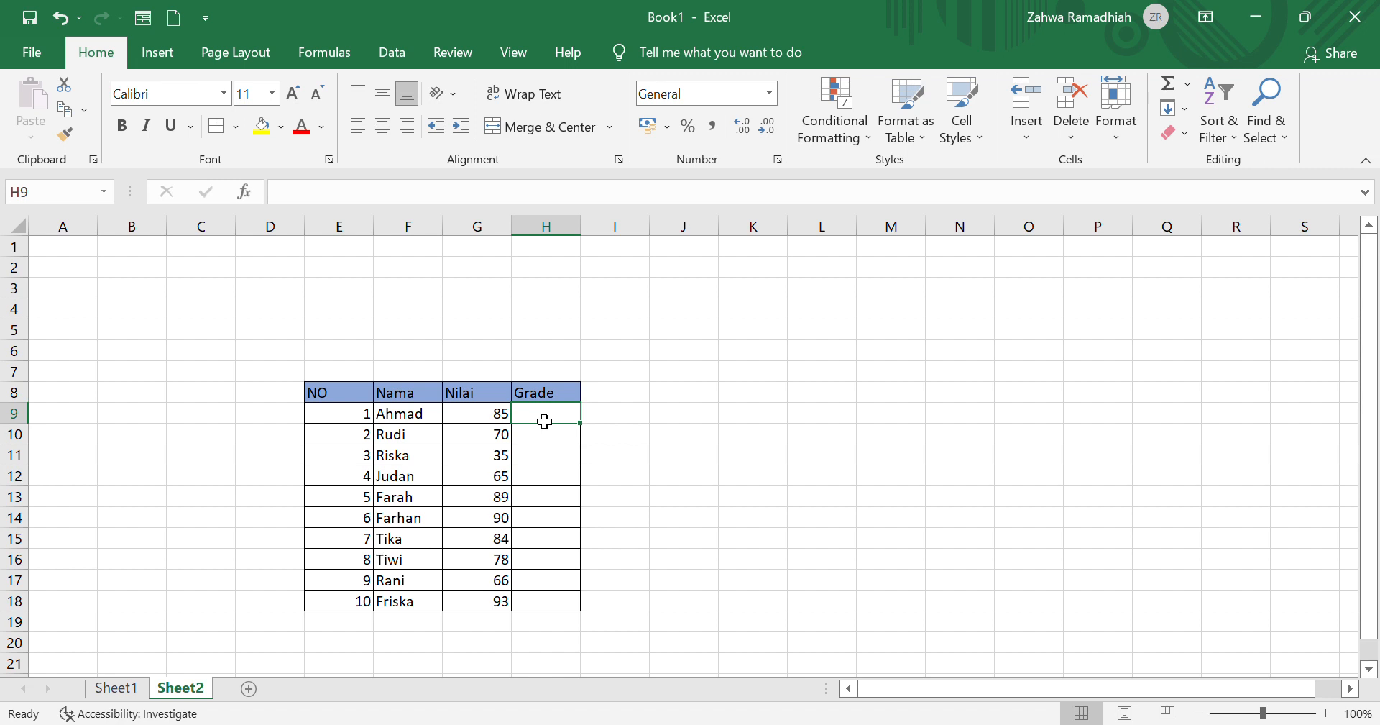
type("=")
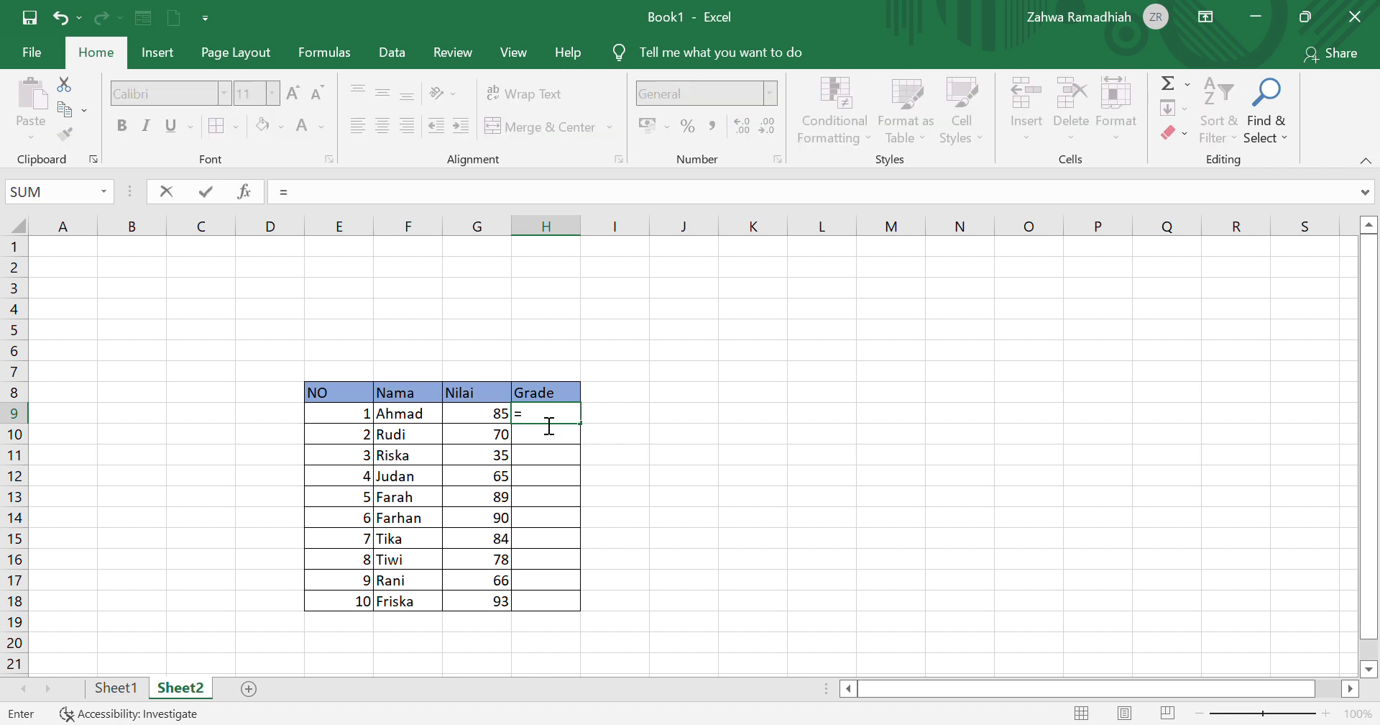
type("IF(")
left_click(470, 422)
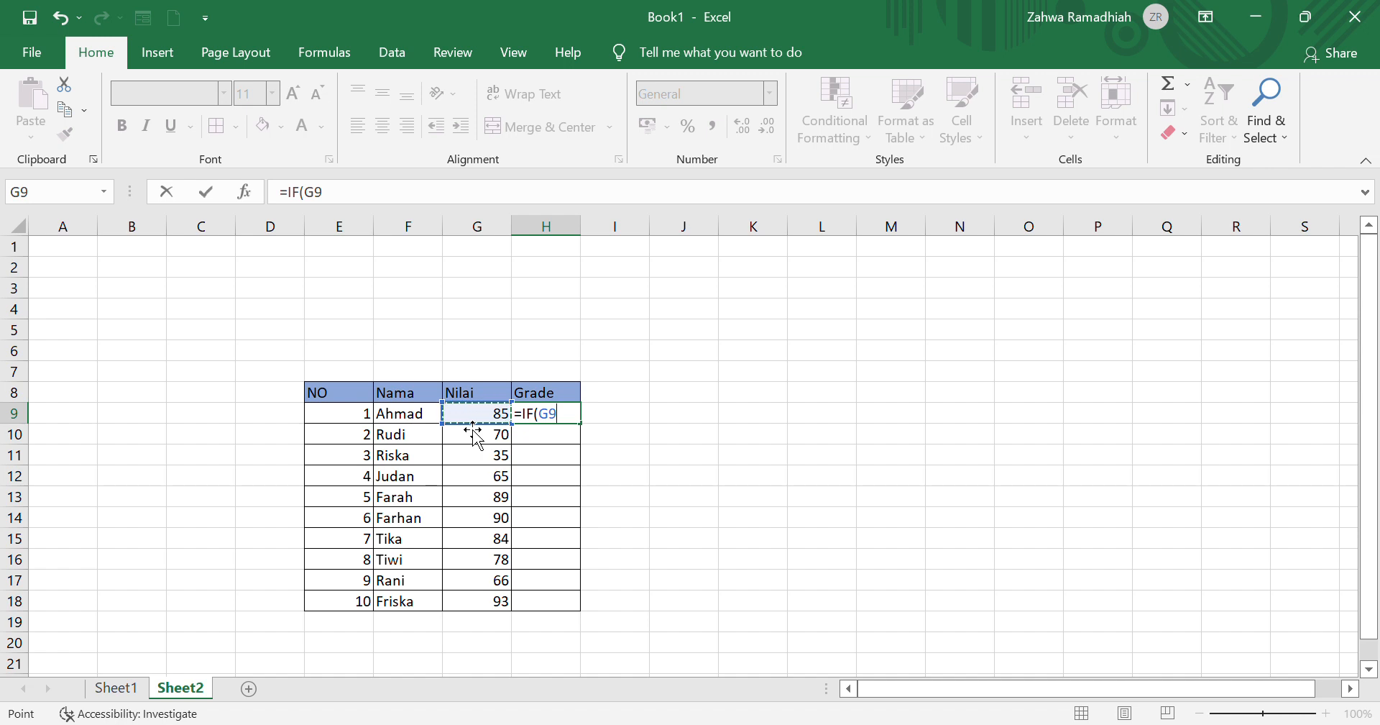
type(">=")
type("90")
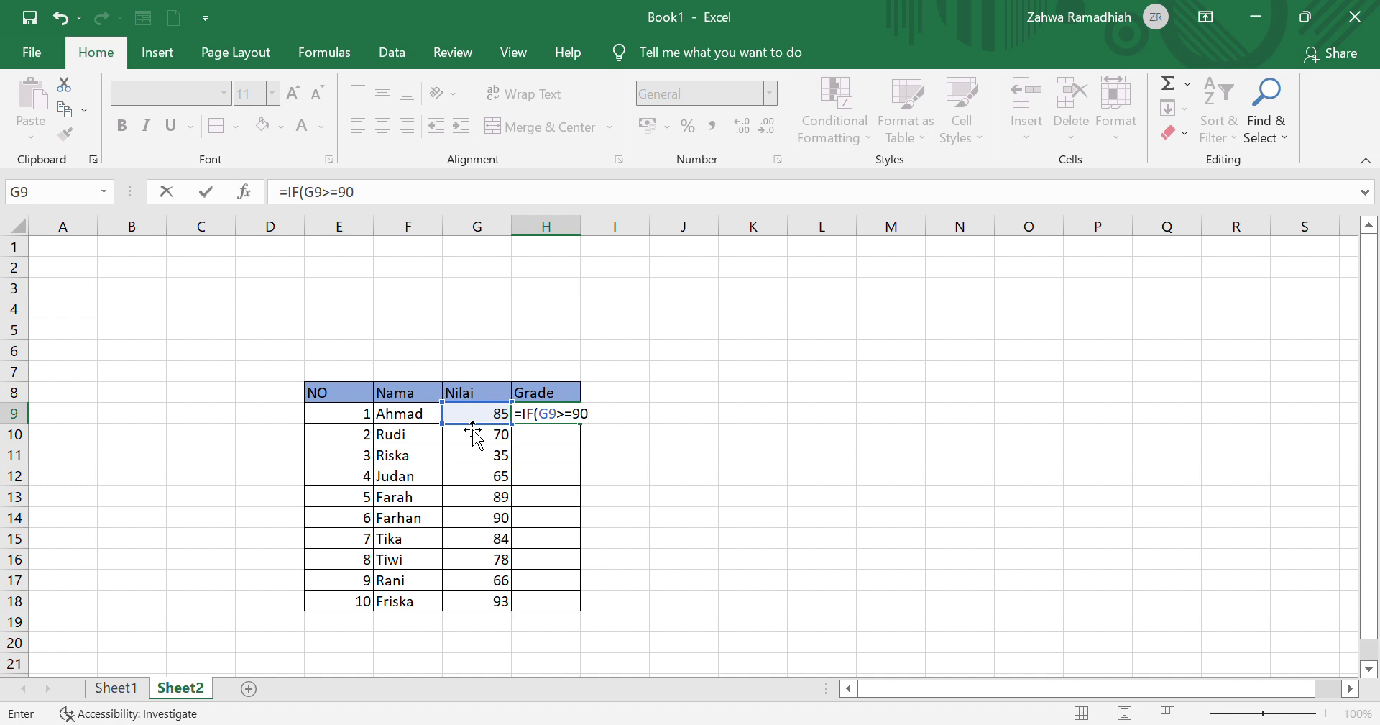
type(";")
type("A\";IF(")
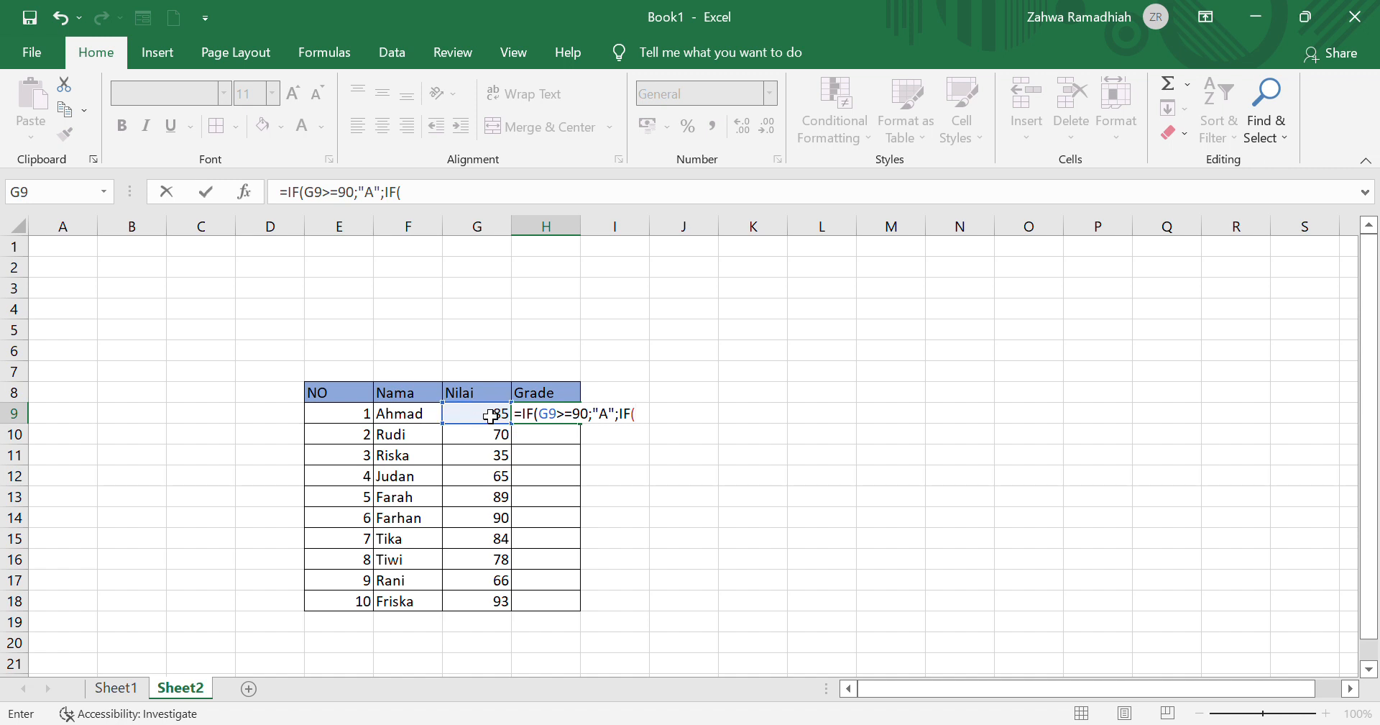
Step: Nest a second IF in the H9 formula that returns "B" when G9>=80
left_click(489, 415)
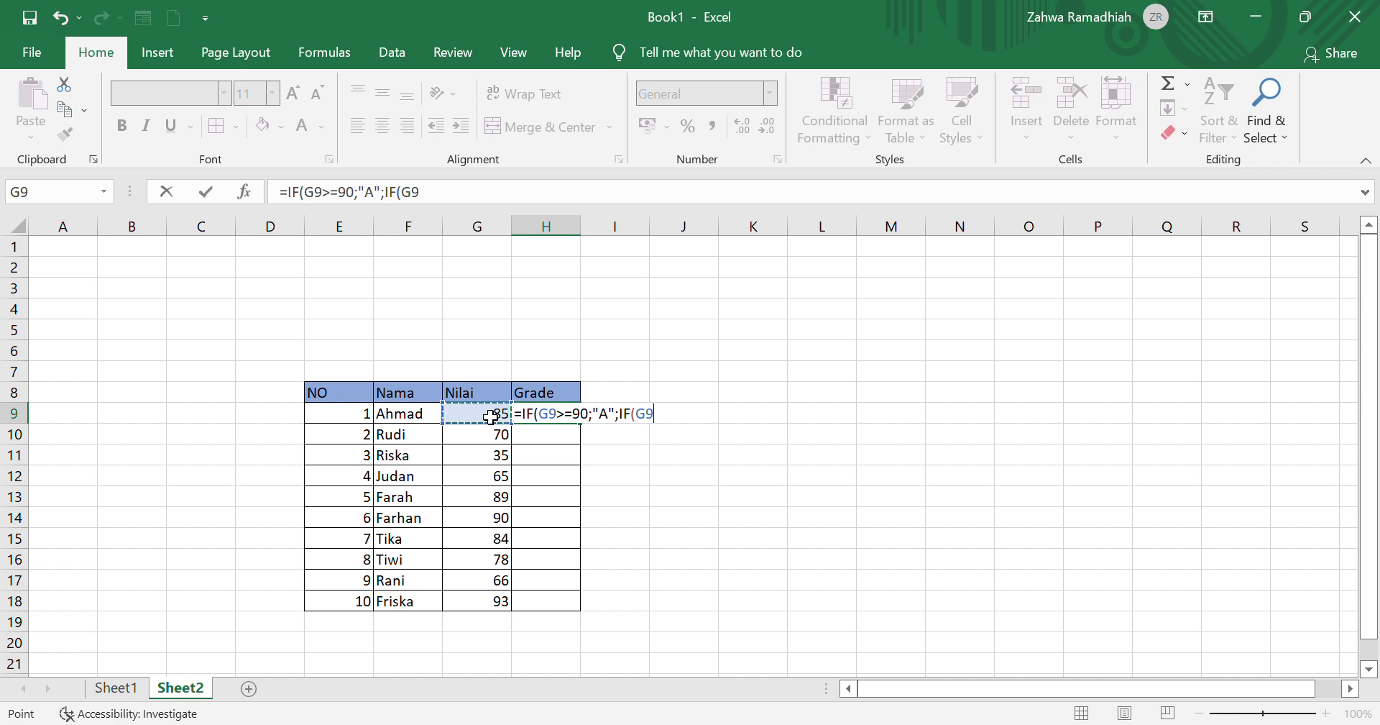
type(">=")
type("80;\"B")
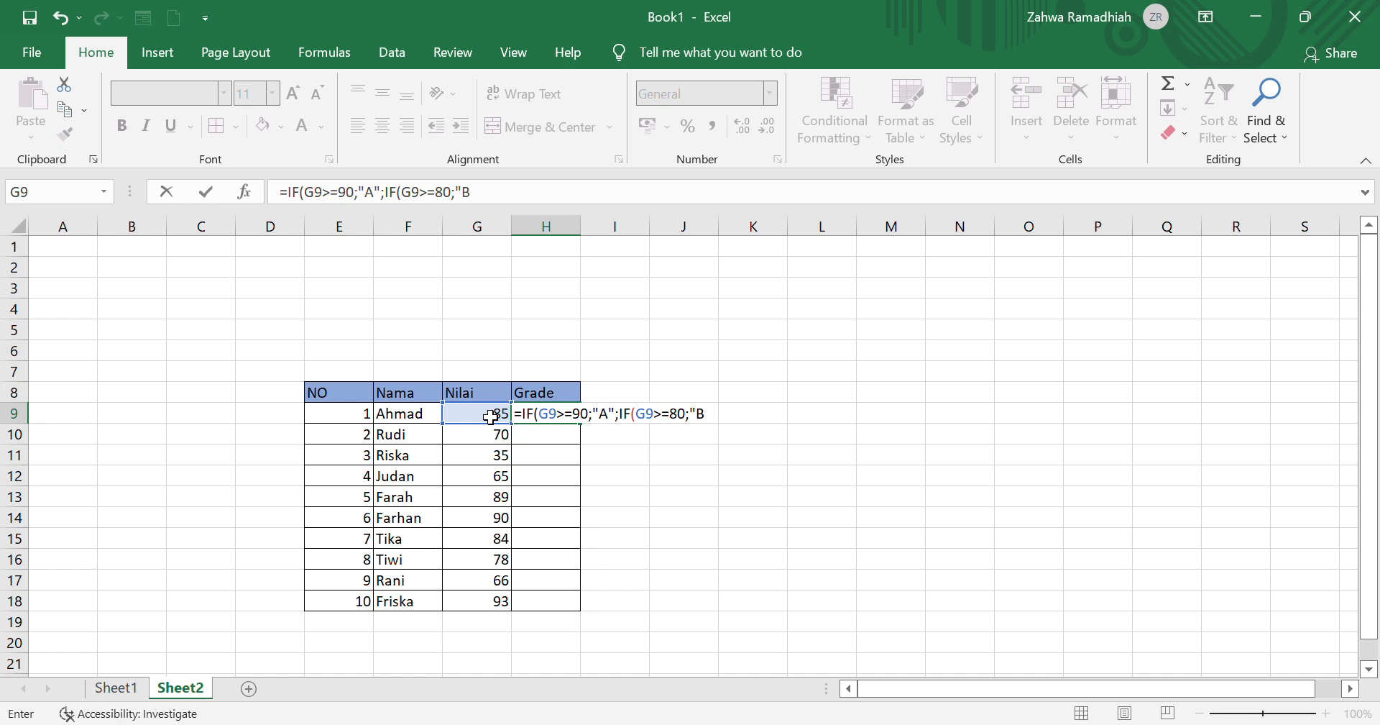
type("\";IF(")
Step: Nest a third IF in the H9 formula that returns "C" when G9>=60
left_click(501, 418)
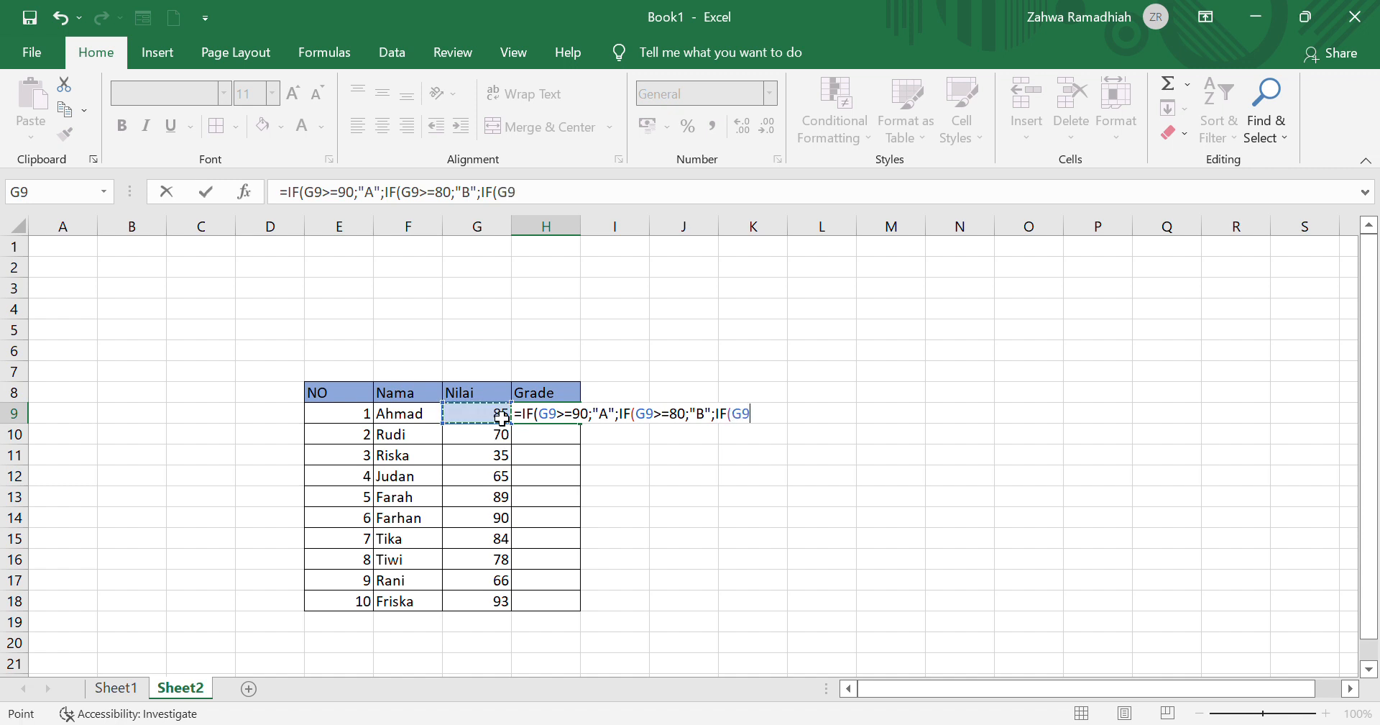
type(">=60")
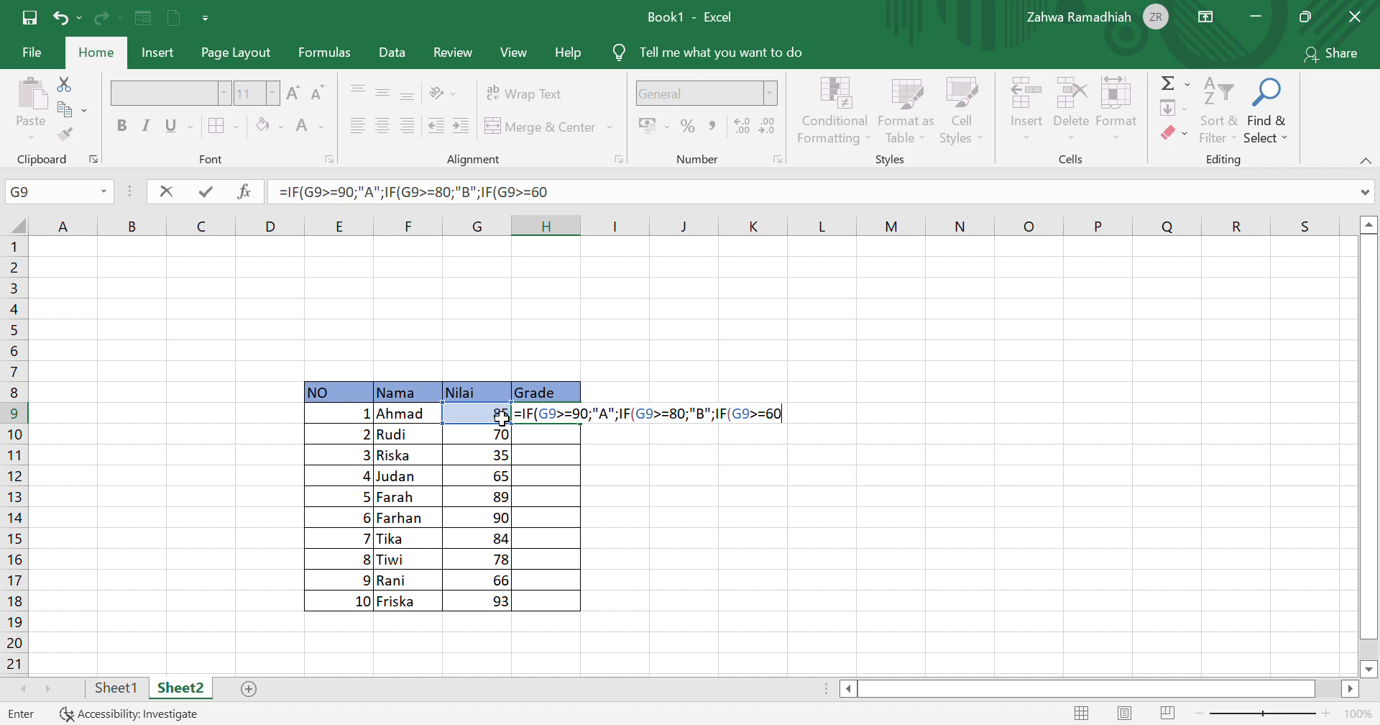
type(";\"C\"")
Step: Nest a fourth IF after "C" in the H9 formula that returns "D" when G9>=40
type(";IF(")
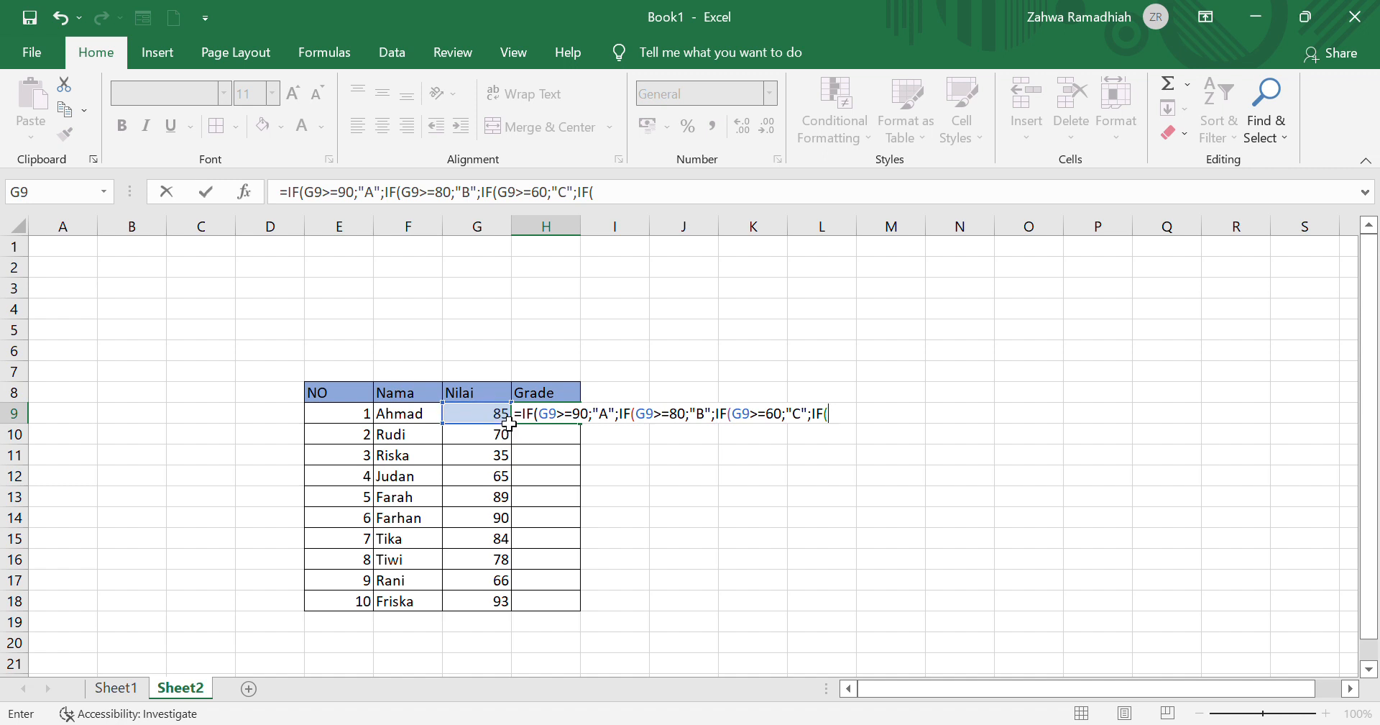
left_click(505, 419)
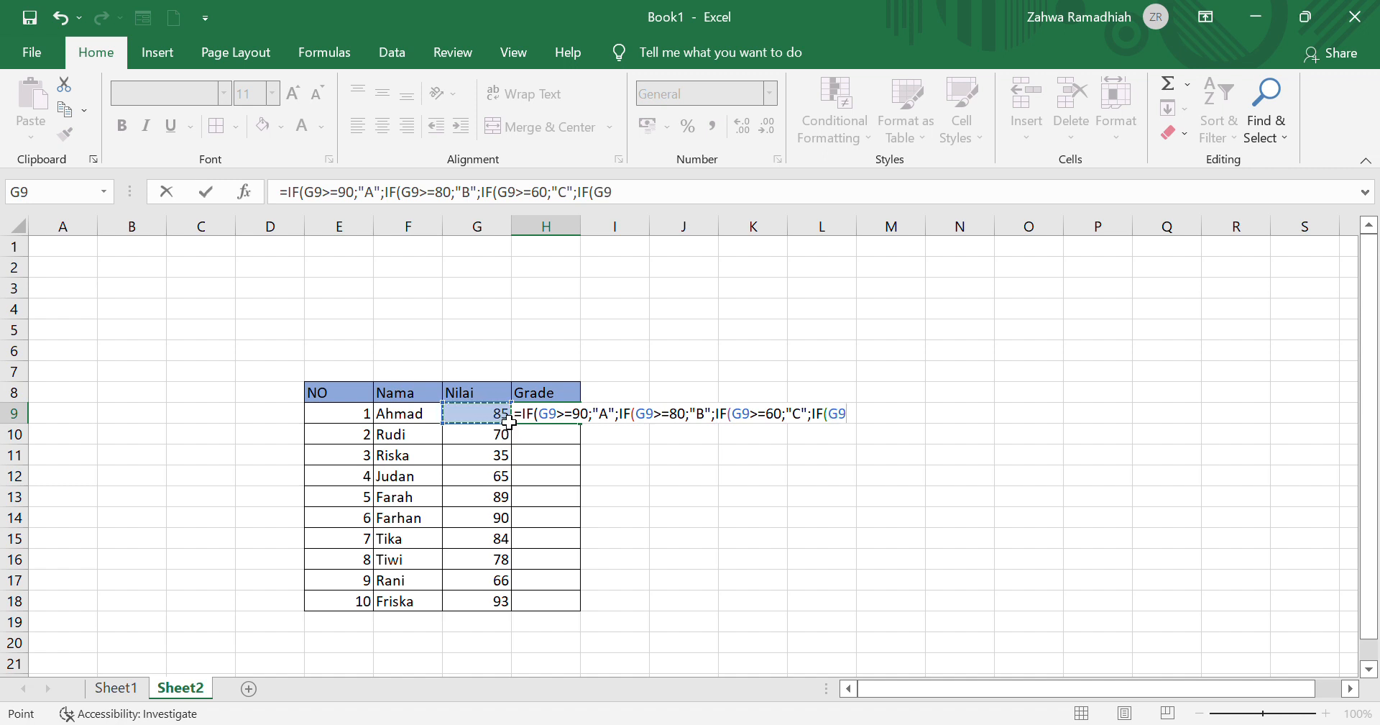
type(">=")
type("40")
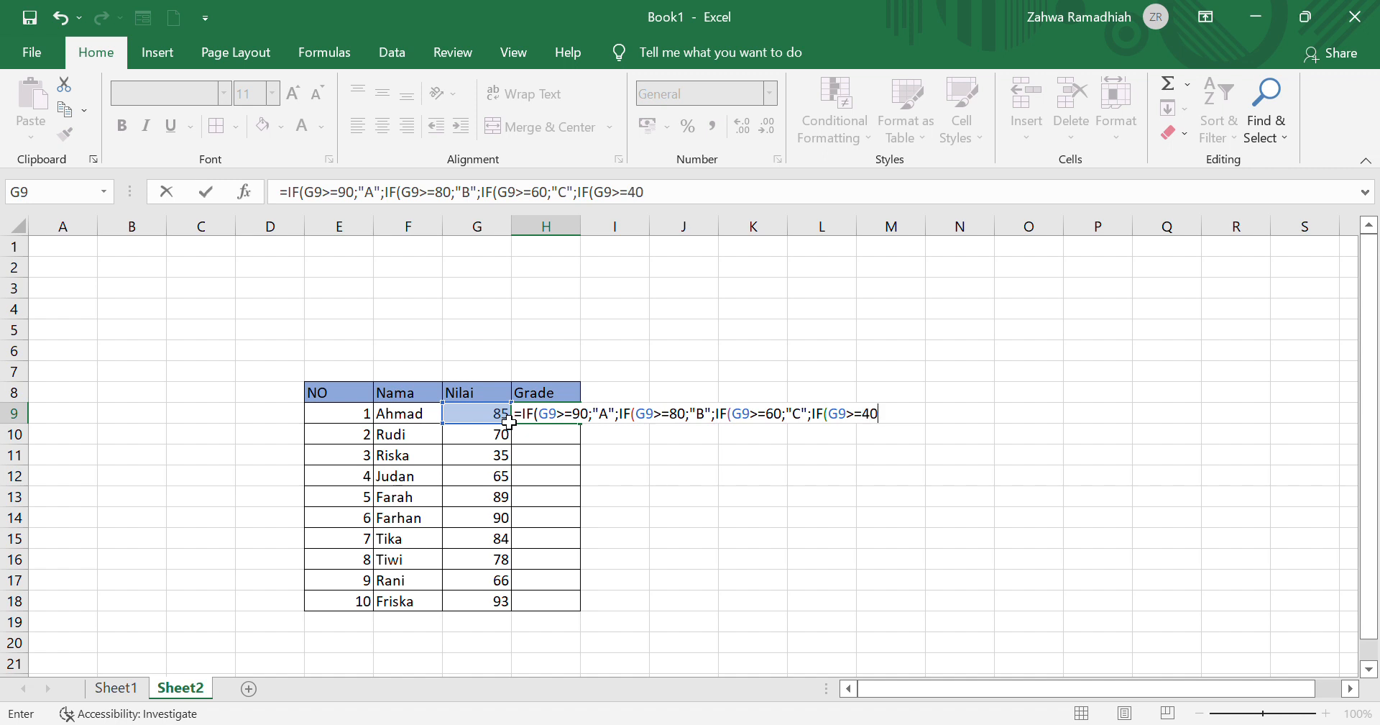
type(";\"D\";IF(")
Step: Nest a fifth IF in the H9 formula for G9>=0 with "E" as the value when true
left_click(508, 419)
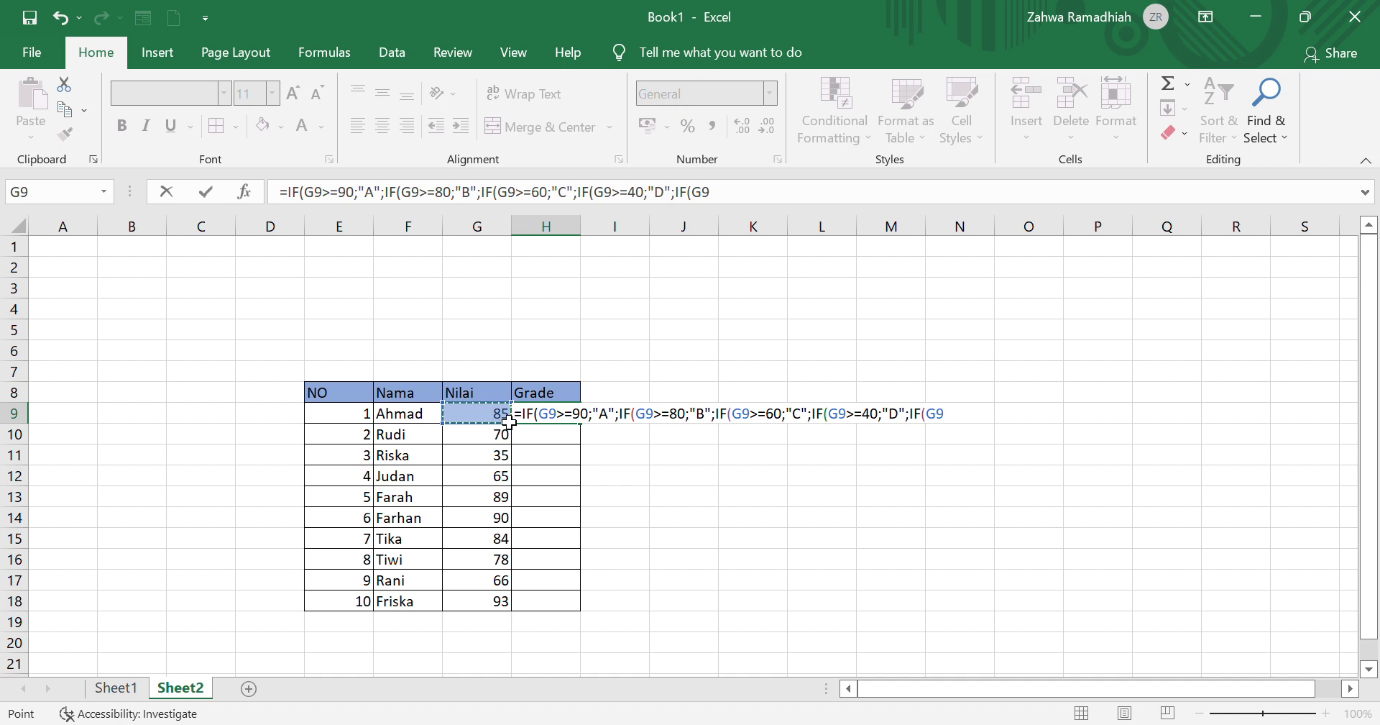
type(">=0;\"E")
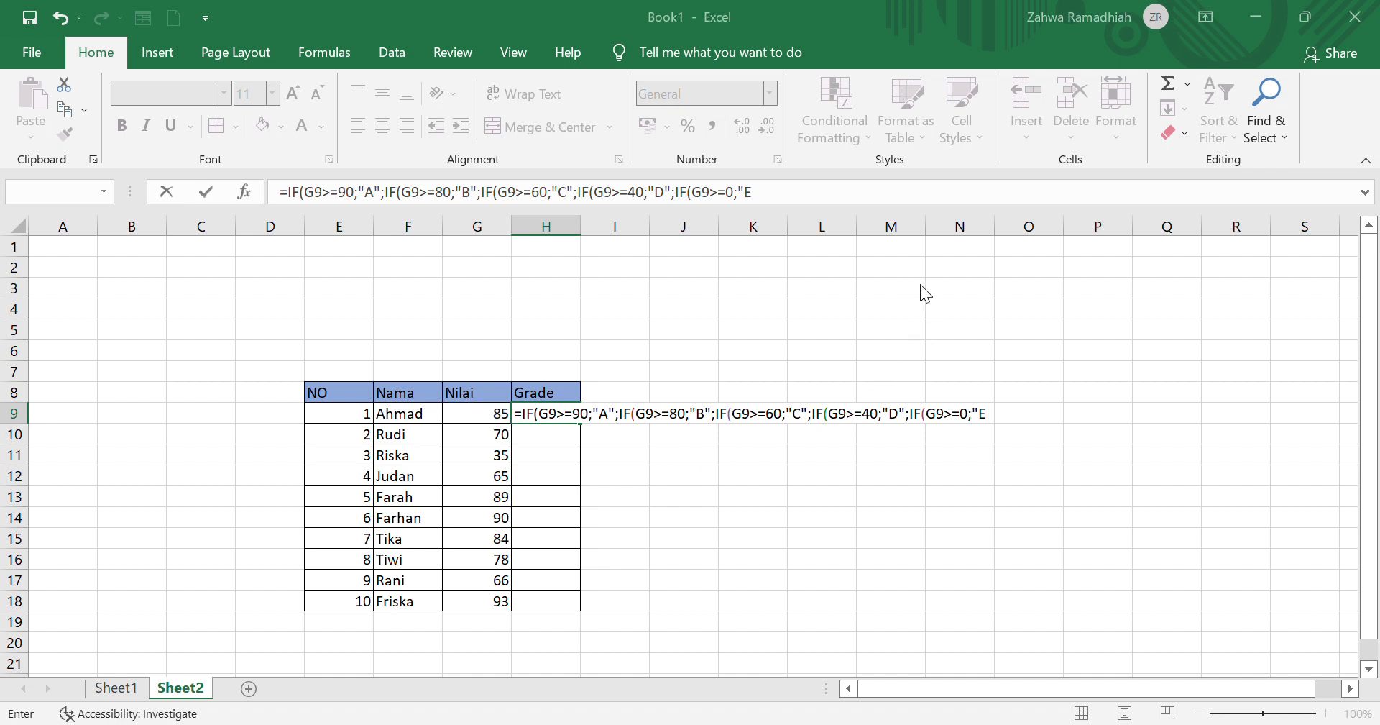
Step: Close the "E" text and the parentheses to complete the H9 formula, and fill it down through H18
key("Return")
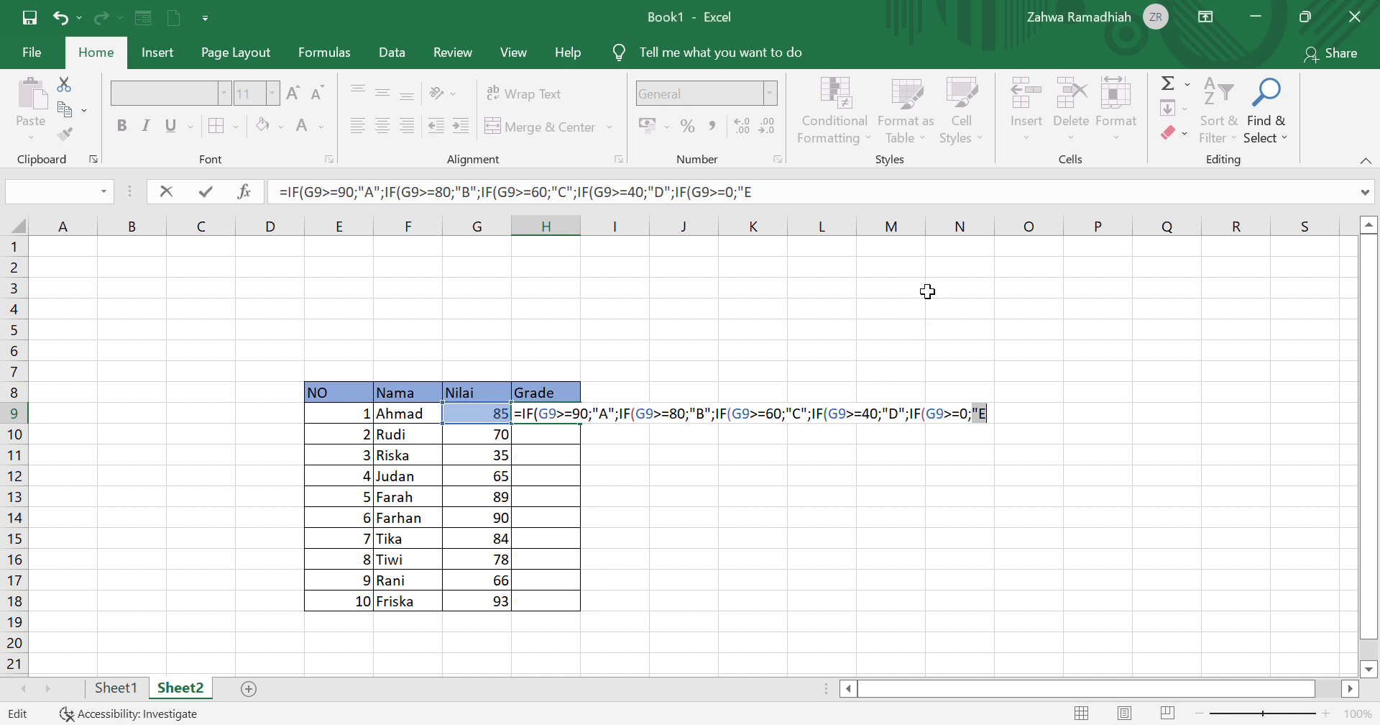
left_click(1001, 429)
type("\")")
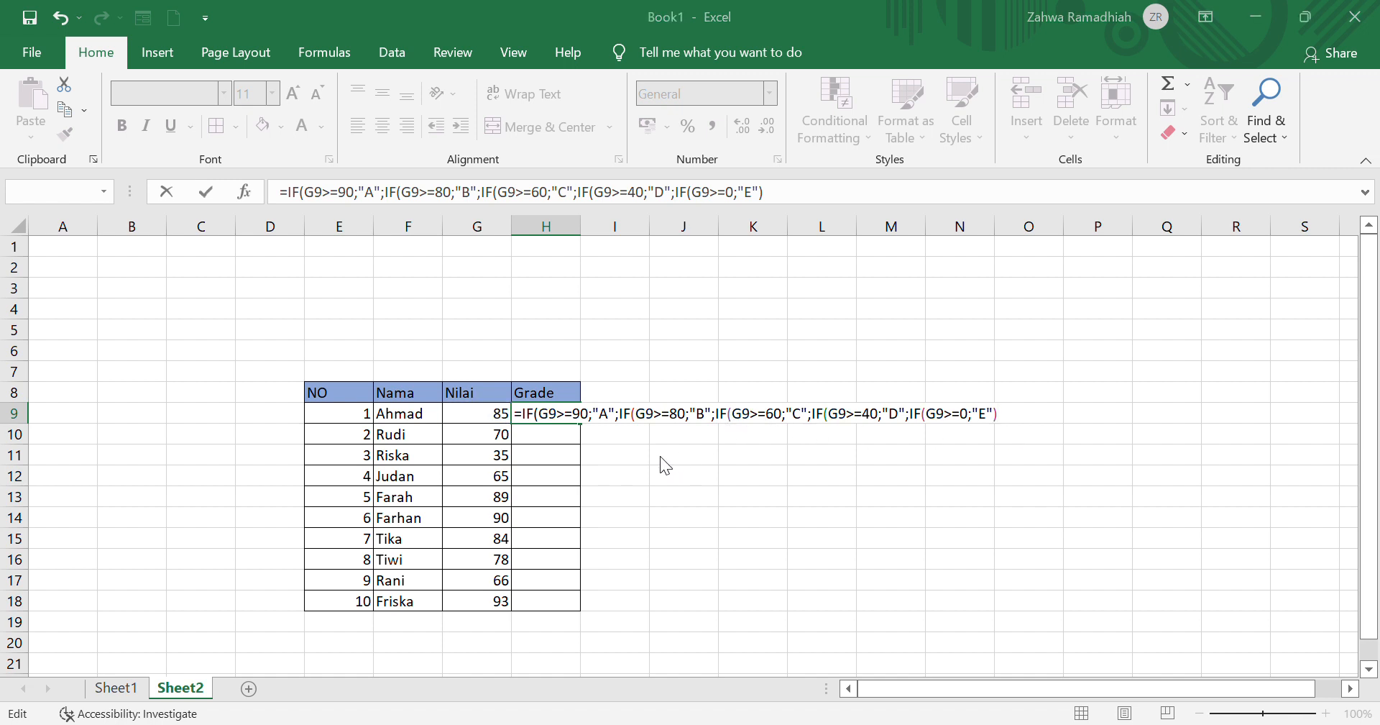
key("Return")
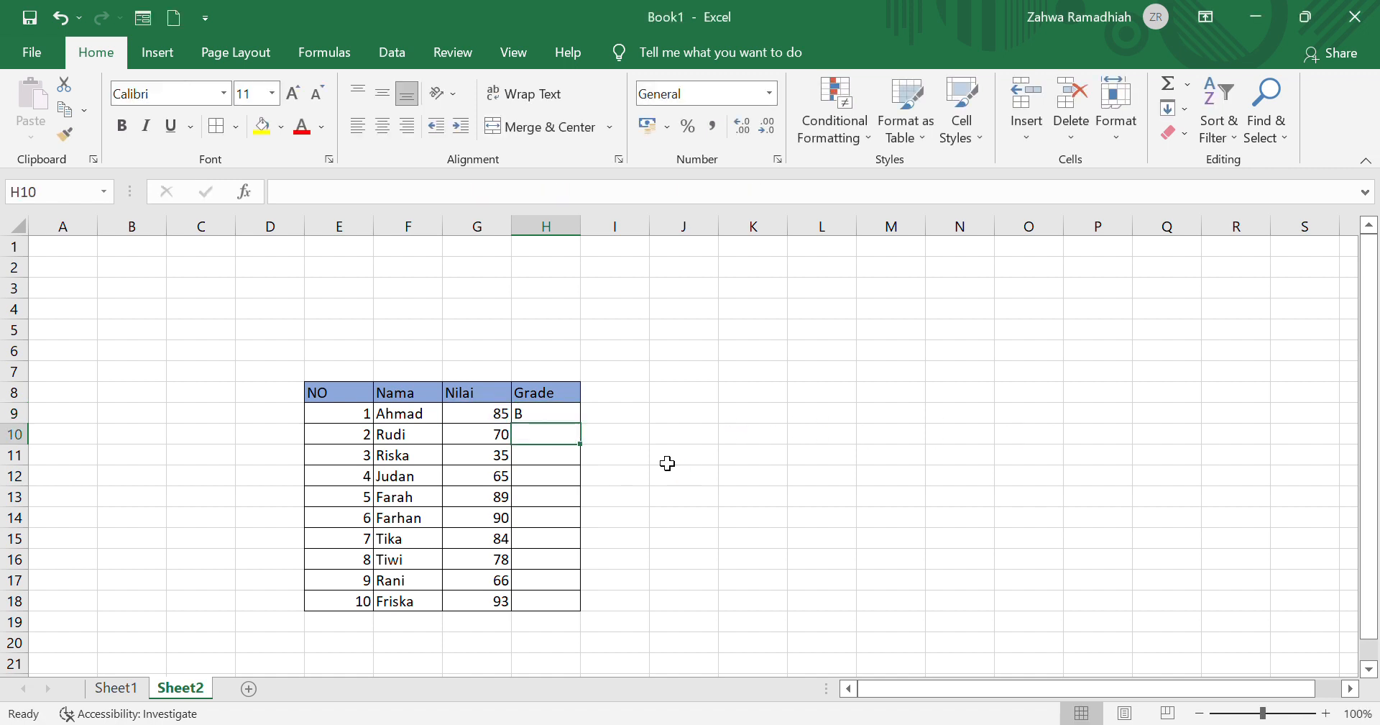
left_click(559, 417)
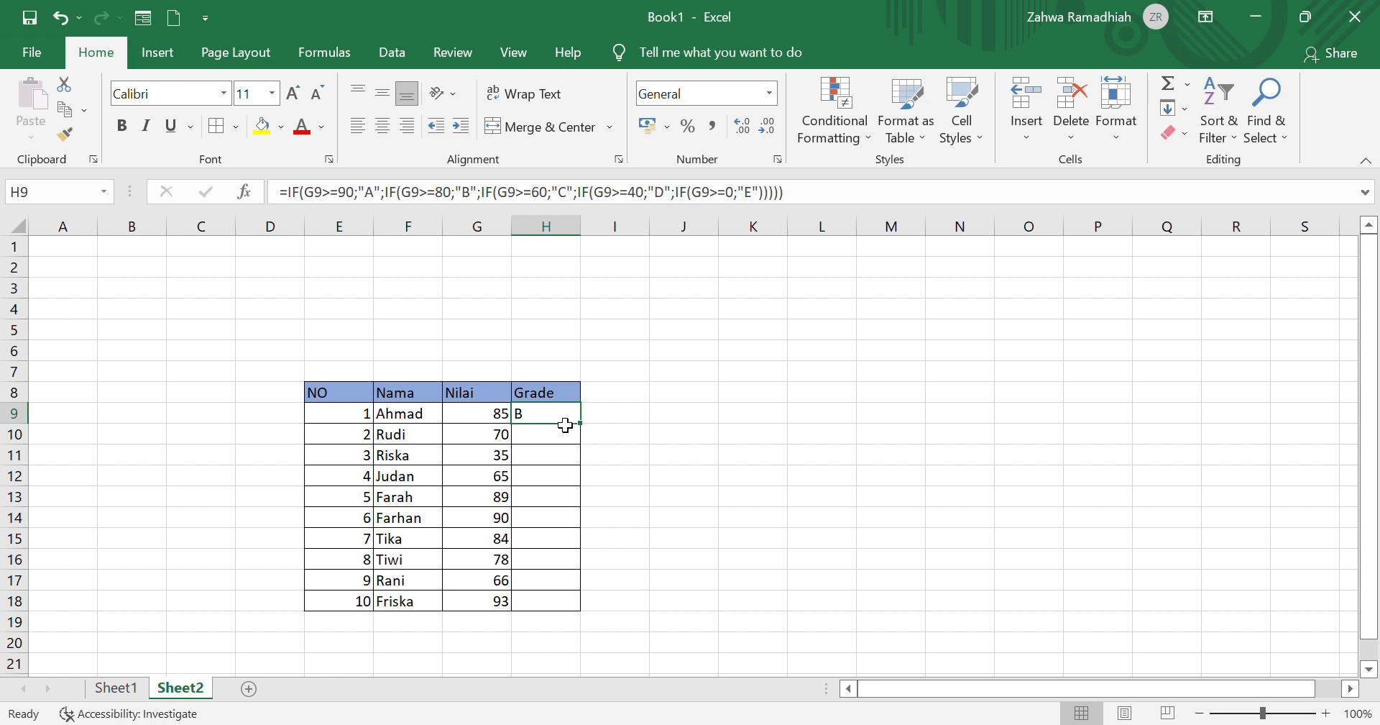
left_click_drag(581, 425, 575, 612)
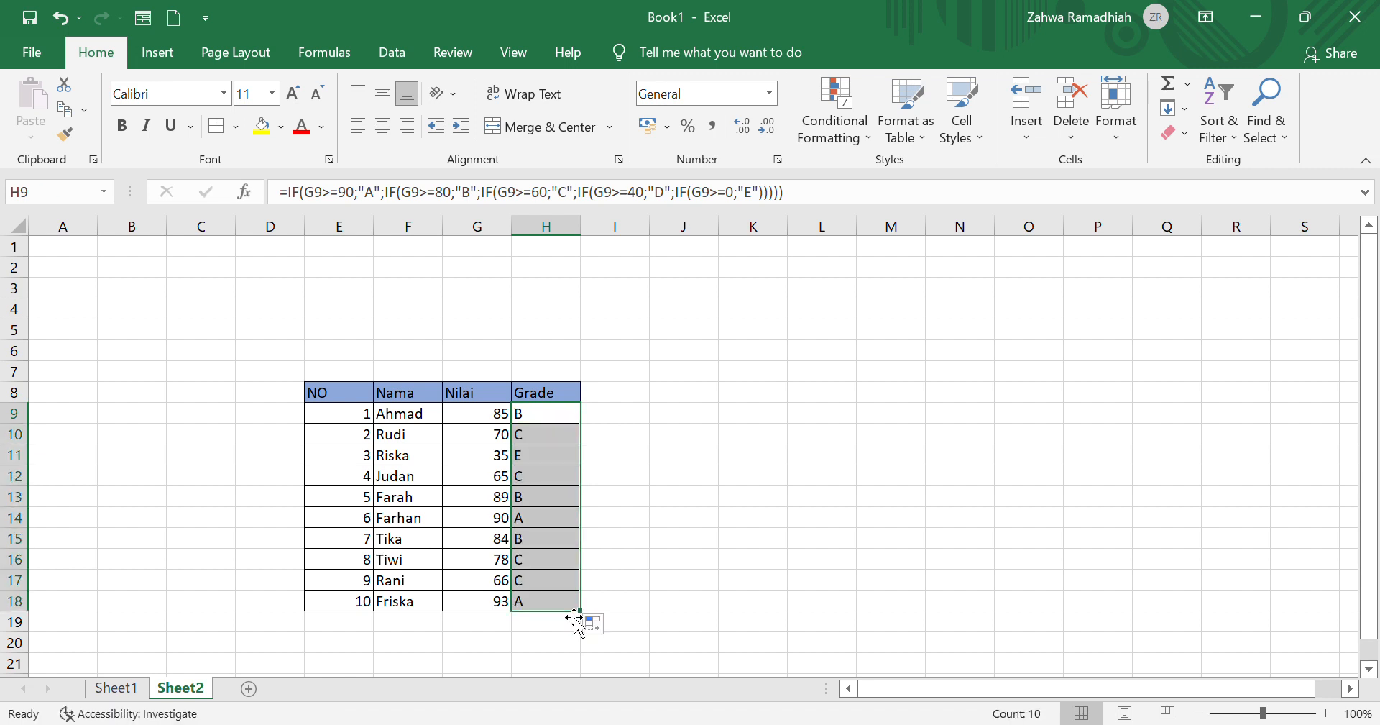